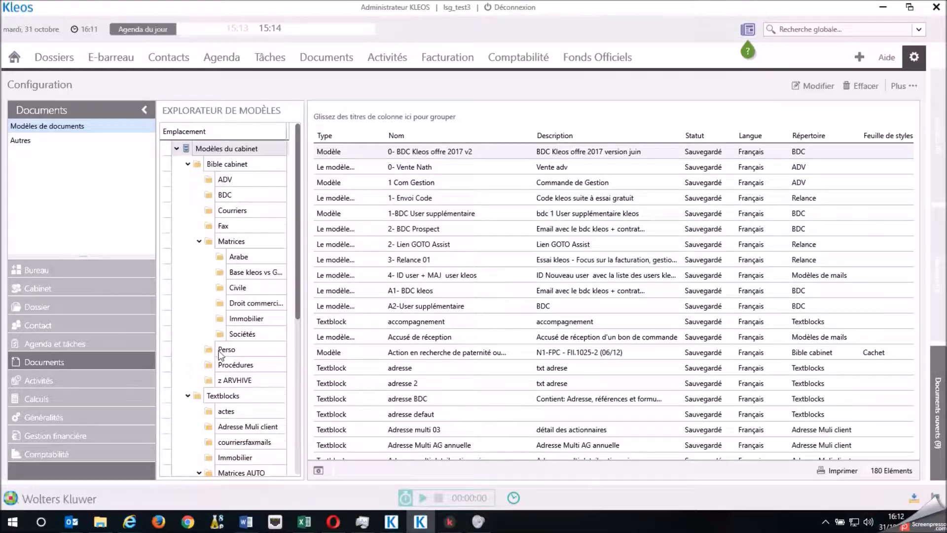
# Show the templates in the DEMO Matrice folder under Modèles de mails, Formations
pyautogui.scroll(-5, 221, 354)
pyautogui.scroll(-2, 237, 378)
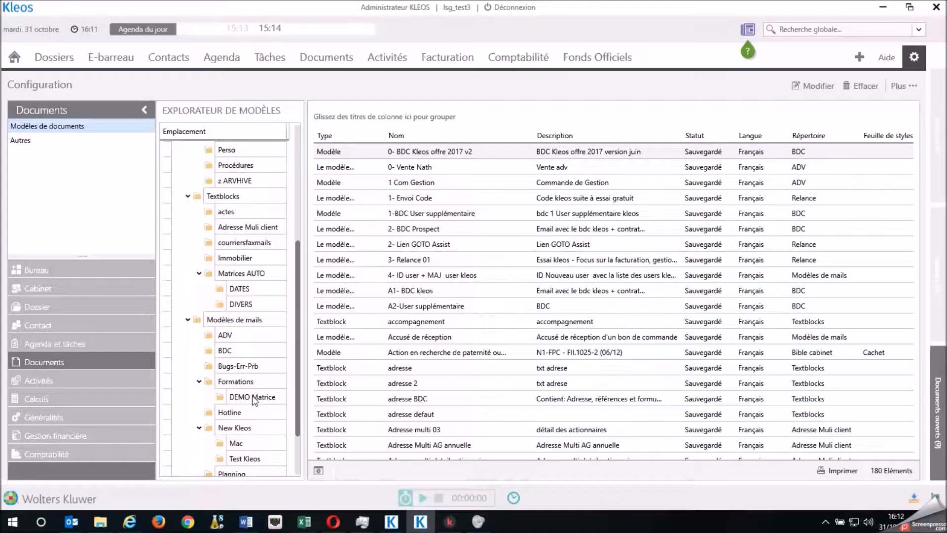
pyautogui.click(252, 398)
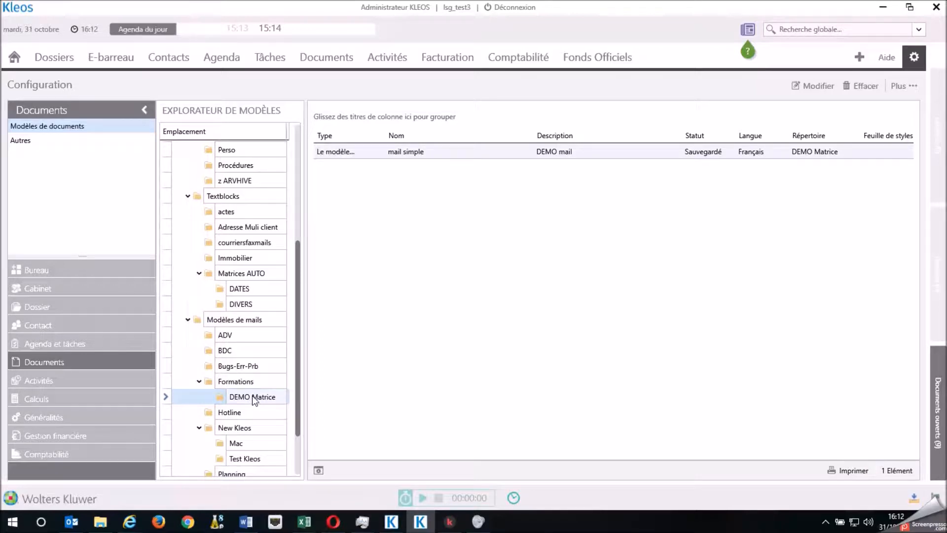
# Duplicate the "mail simple" email template under the name "Compte rendu plaidoirie"
pyautogui.click(408, 155)
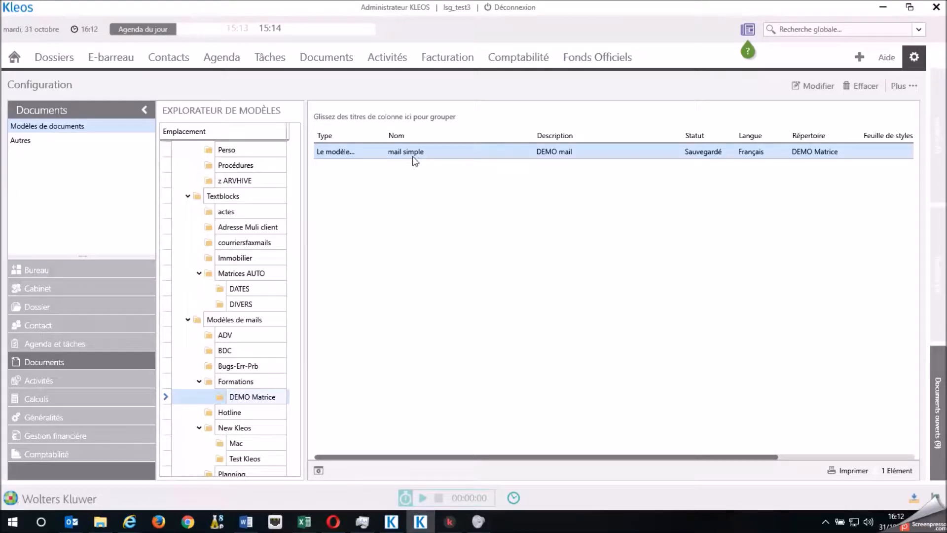
pyautogui.click(910, 88)
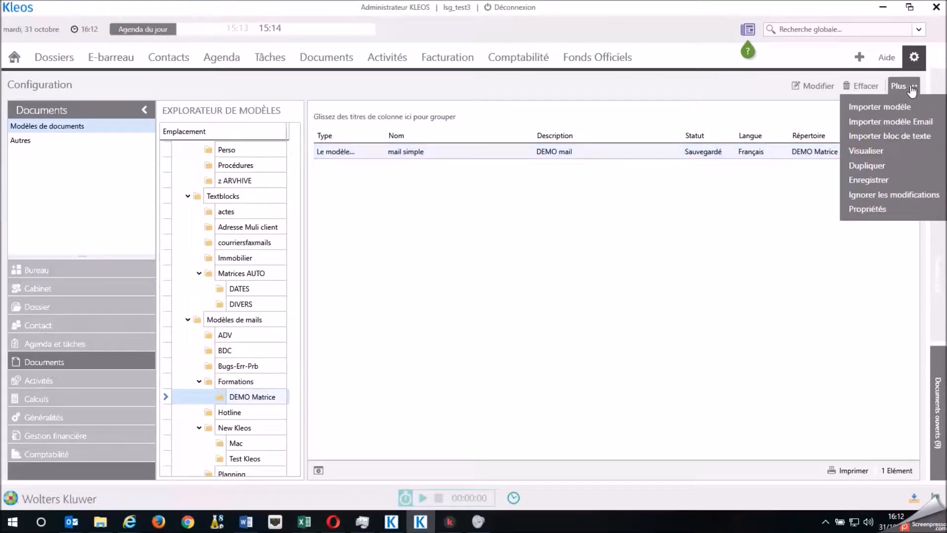
pyautogui.click(875, 167)
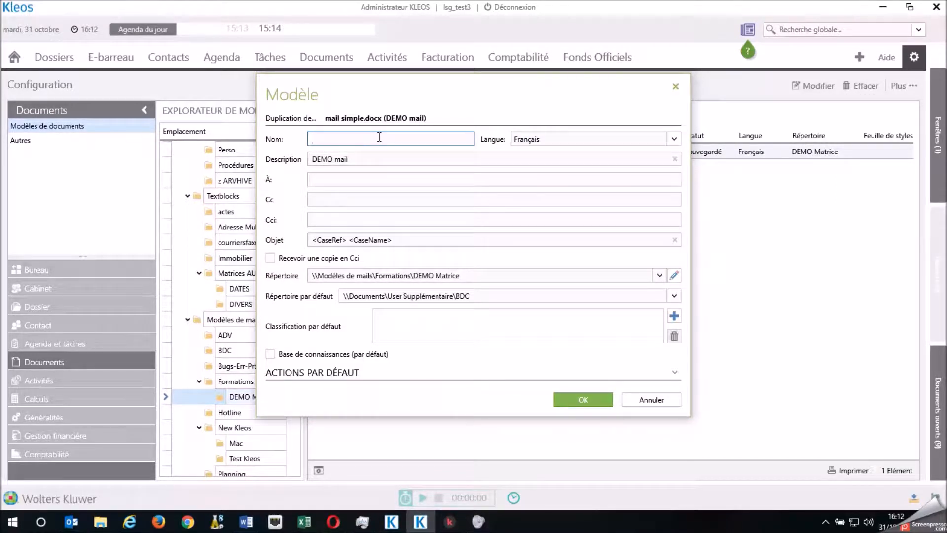
pyautogui.write('Compte rendu plaidoirie')
pyautogui.click(584, 401)
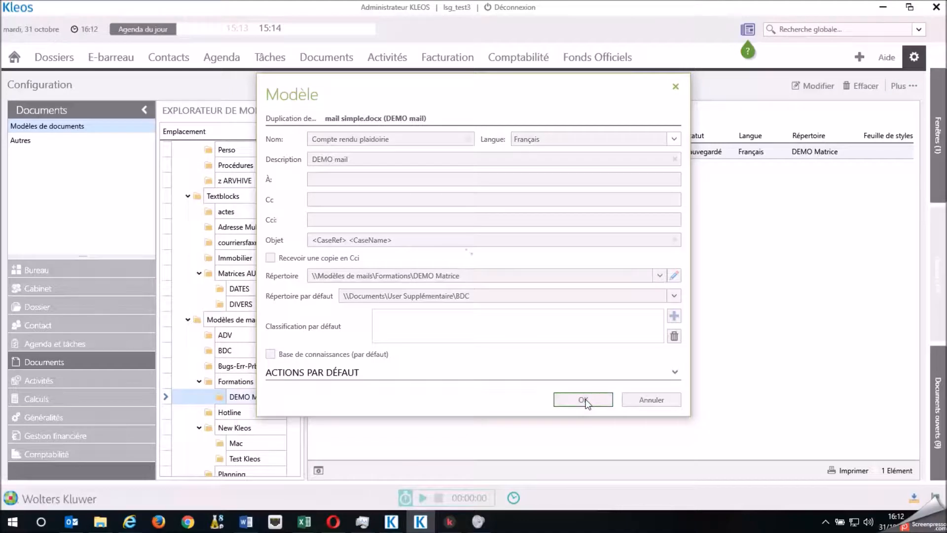
# Open the "Compte rendu plaidoirie" template for editing in the template editor
pyautogui.click(406, 166)
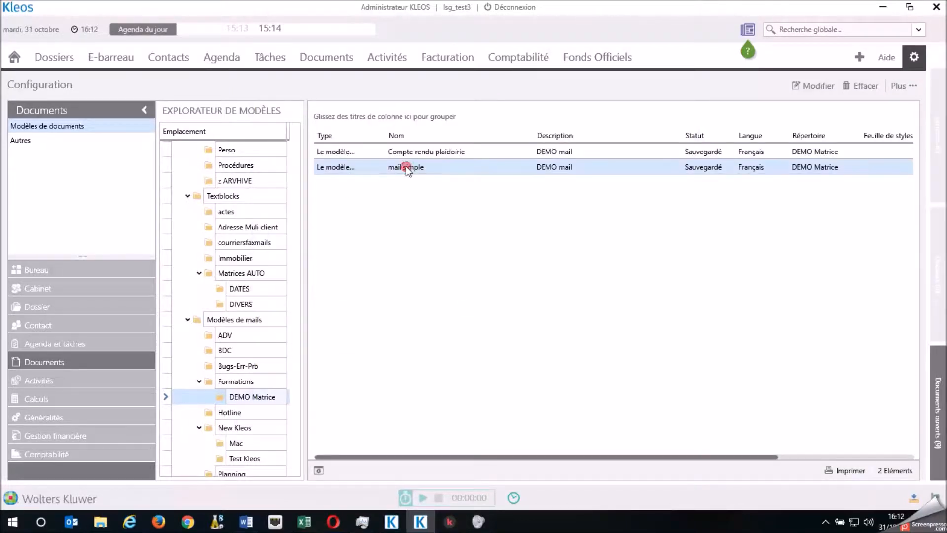
pyautogui.click(427, 153)
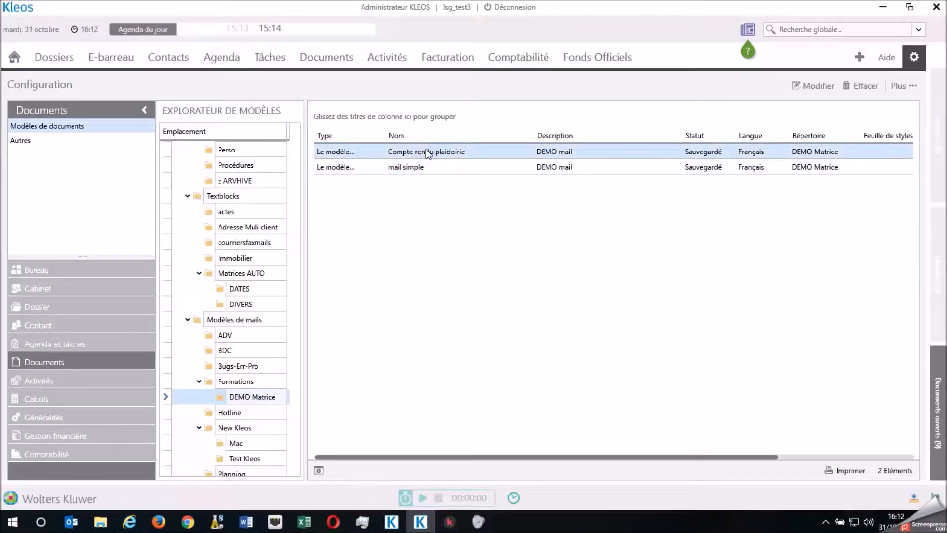
pyautogui.doubleClick(431, 152)
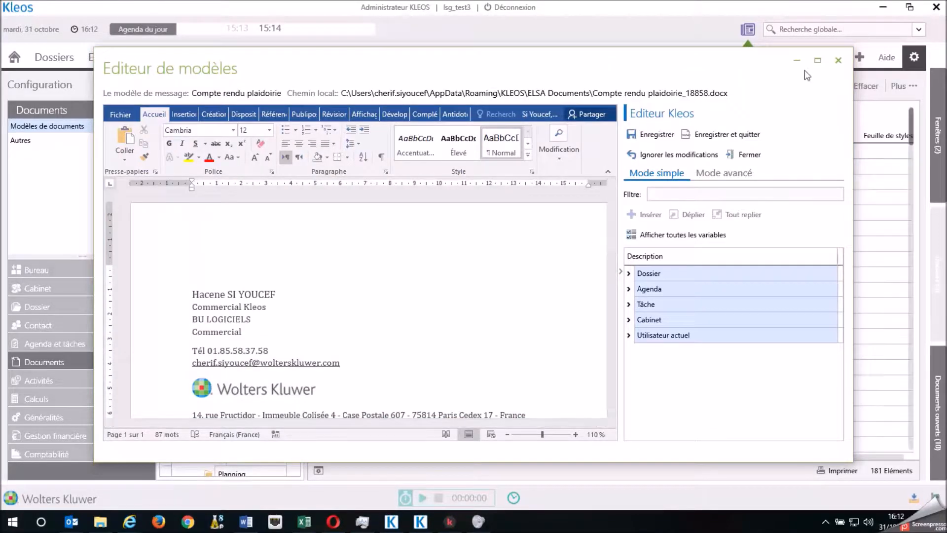
pyautogui.click(816, 60)
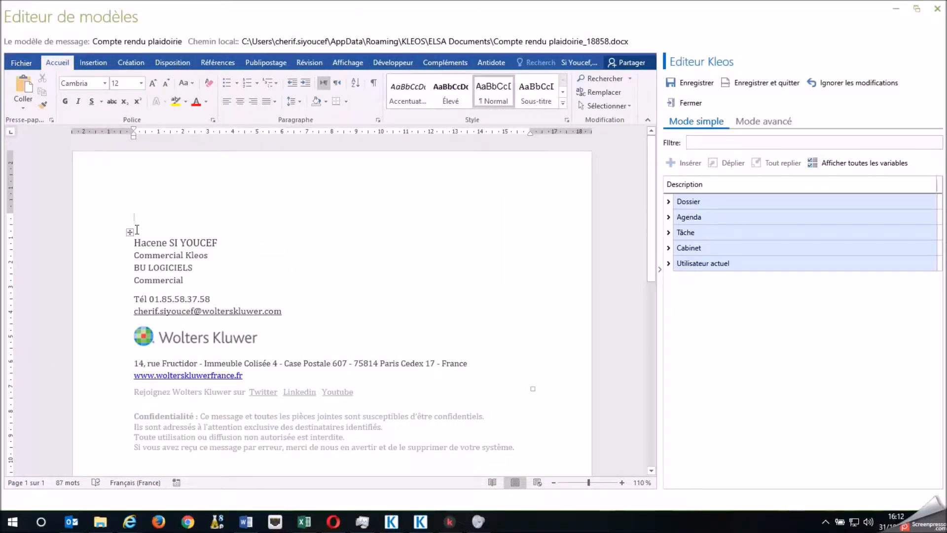
pyautogui.moveTo(138, 237)
pyautogui.mouseDown()
pyautogui.moveTo(291, 345)
pyautogui.moveTo(298, 384)
pyautogui.moveTo(315, 384)
pyautogui.mouseUp()
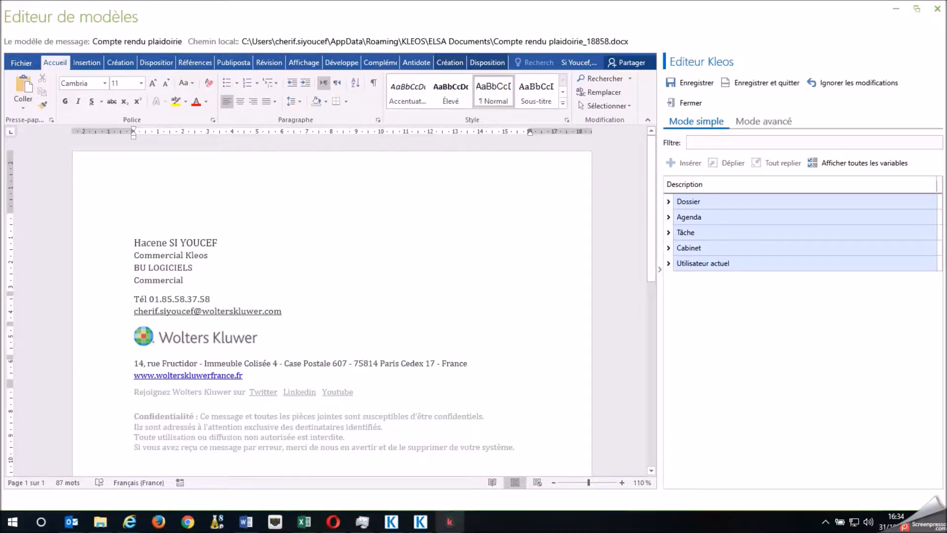
# Copy the hearing report text from the Word document and paste it above the signature in the "Compte rendu plaidoirie" template
pyautogui.click(245, 521)
pyautogui.moveTo(360, 353); pyautogui.dragTo(253, 256)
pyautogui.hotkey('ctrl', 'c')
pyautogui.click(429, 524)
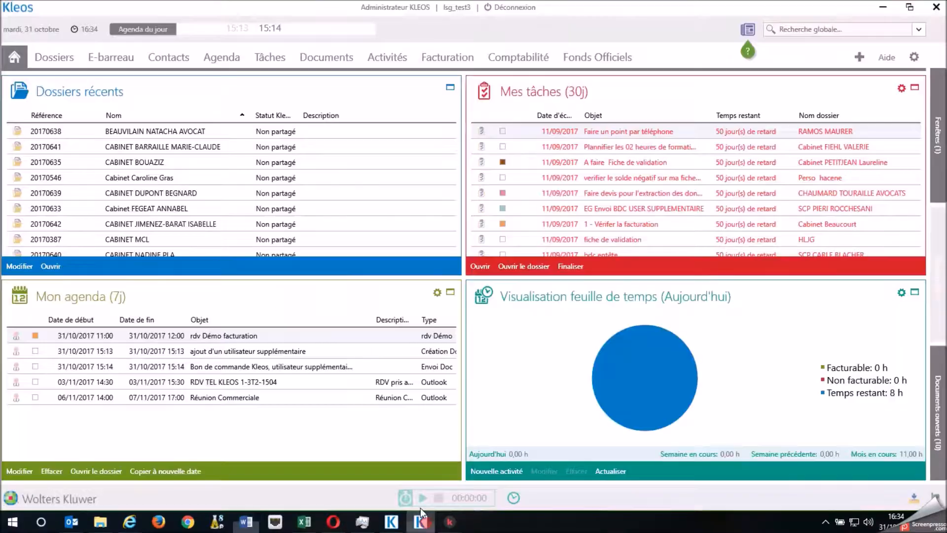
pyautogui.moveTo(932, 133)
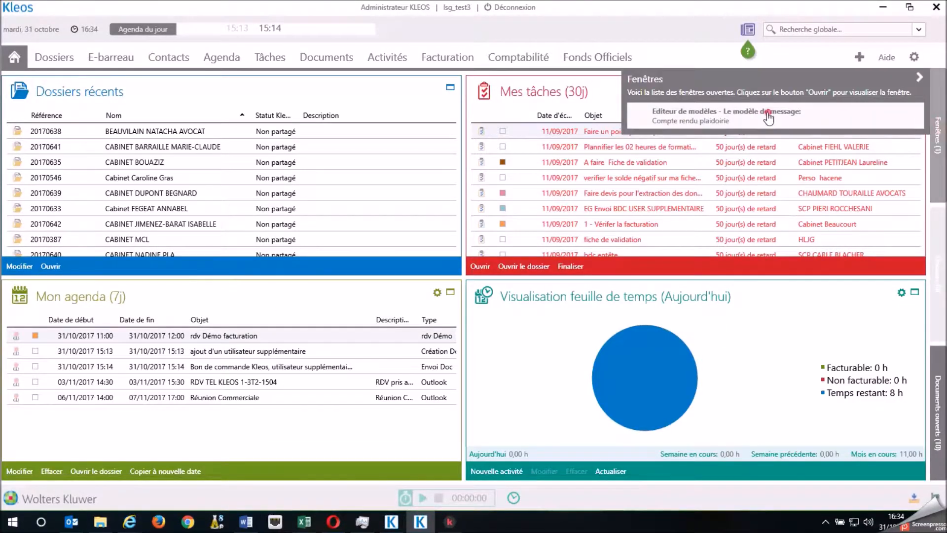
pyautogui.click(767, 123)
pyautogui.doubleClick(590, 68)
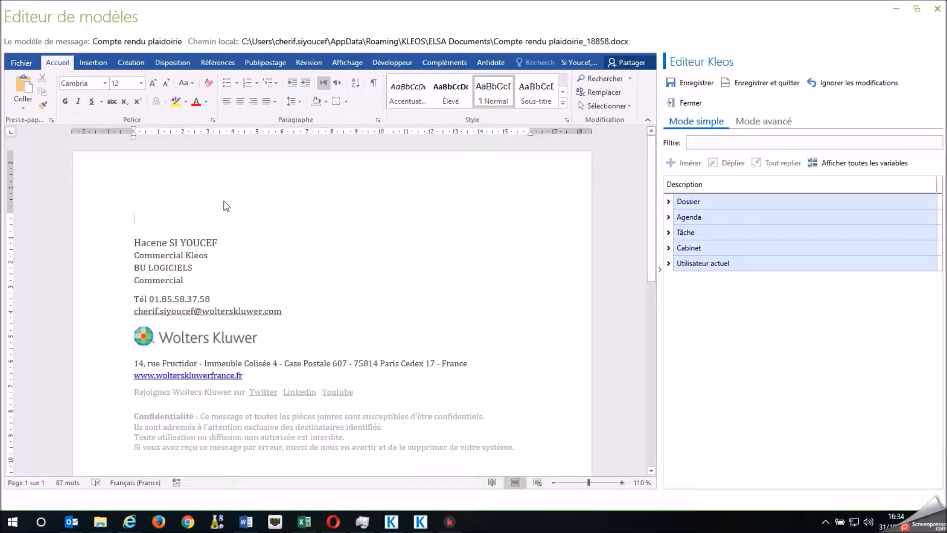
pyautogui.click(211, 211)
pyautogui.hotkey('ctrl', 'v')
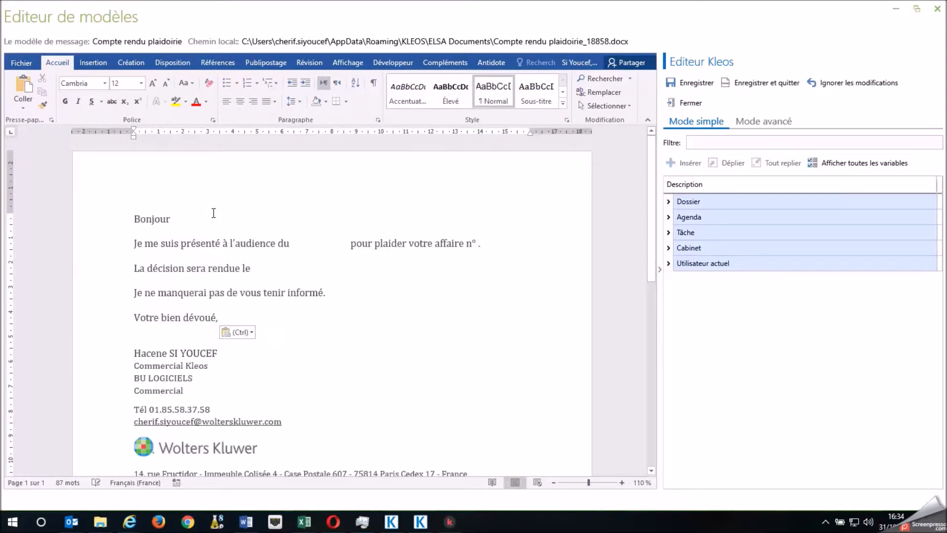
# Insert the Titre (partie) variable of the Pour party after "Bonjour" in the greeting
pyautogui.click(190, 218)
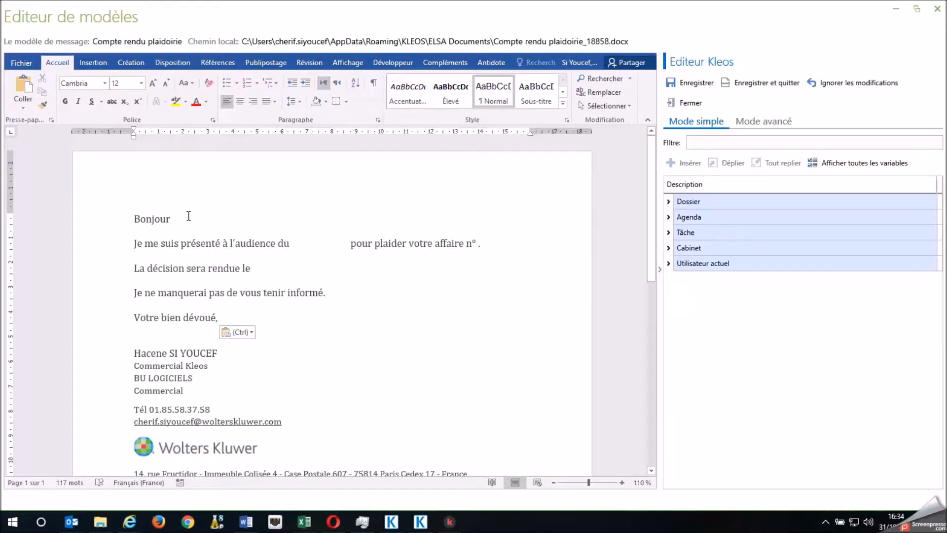
pyautogui.click(176, 218)
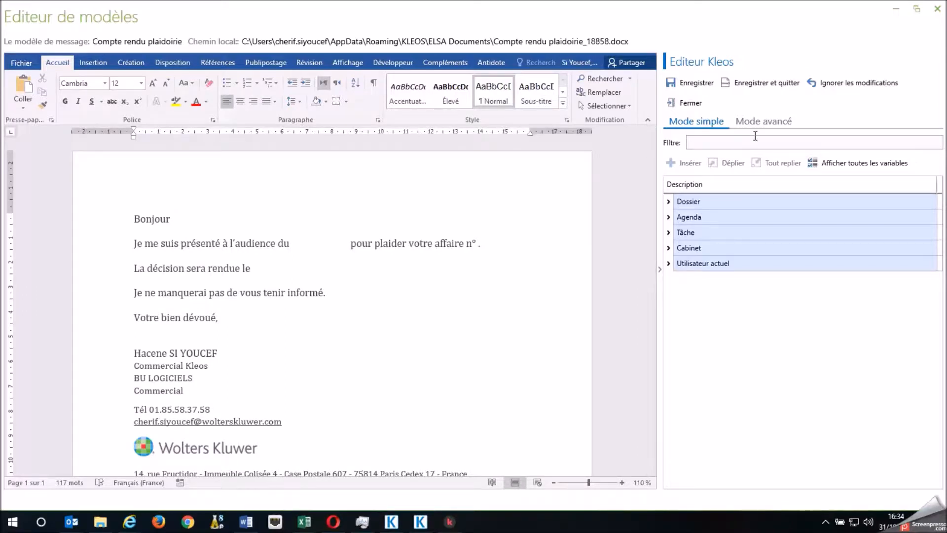
pyautogui.click(669, 202)
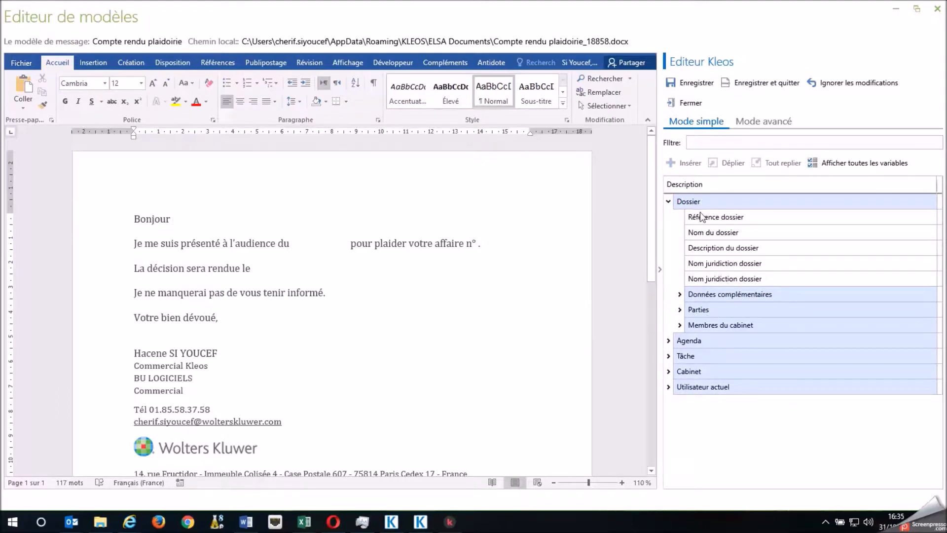
pyautogui.click(680, 310)
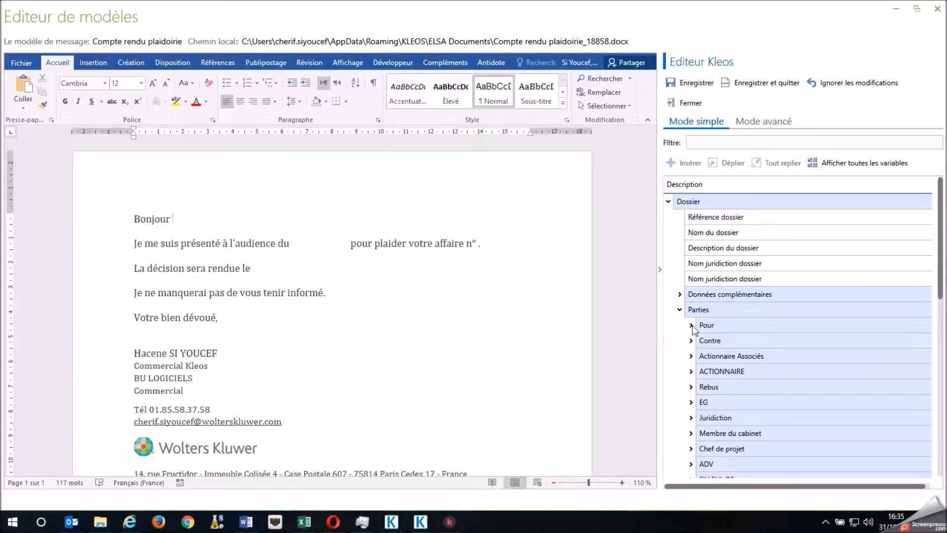
pyautogui.click(691, 326)
pyautogui.scroll(-1, 721, 330)
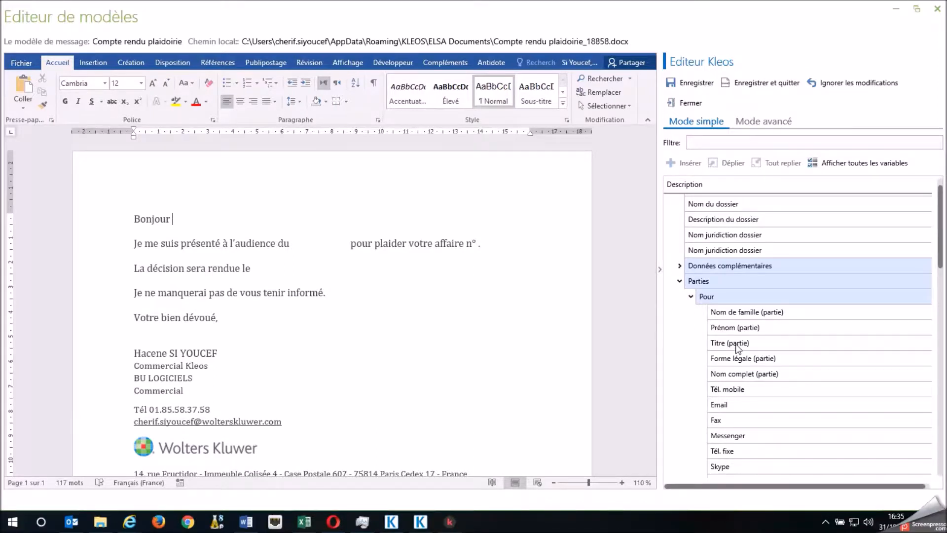
pyautogui.moveTo(725, 342); pyautogui.dragTo(186, 219)
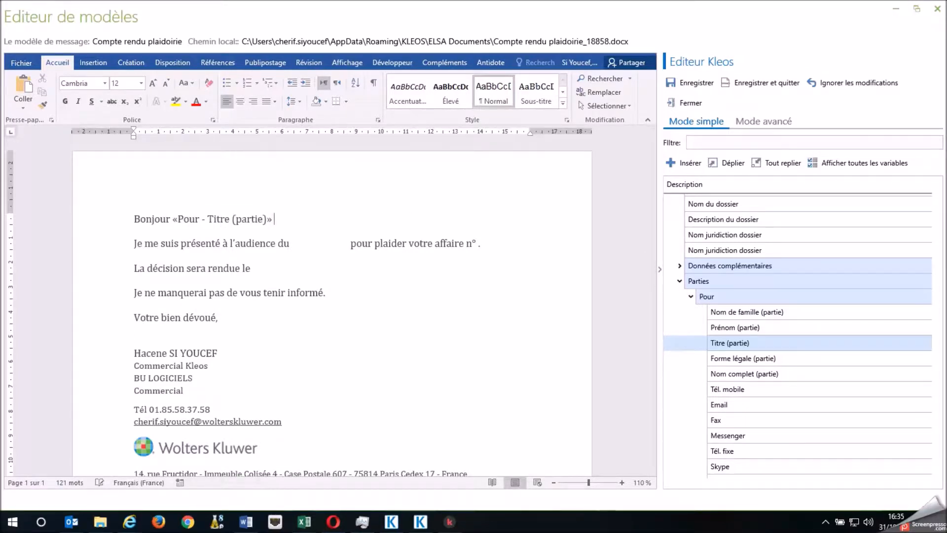
# Add the Pour party's Nom de famille (partie) variable after the title and end the greeting with a comma
pyautogui.moveTo(737, 311); pyautogui.dragTo(307, 218)
pyautogui.click(424, 222)
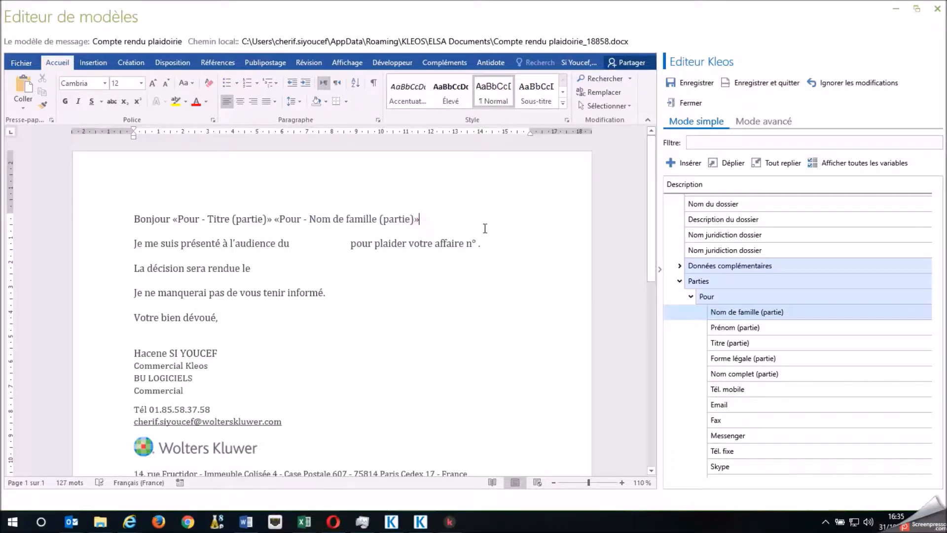
pyautogui.write(',')
# Insert the Référence dossier and Nom du dossier variables, separated by a hyphen, after "votre affaire n°"
pyautogui.doubleClick(304, 244)
pyautogui.click(335, 245)
pyautogui.click(475, 244)
pyautogui.scroll(1, 779, 293)
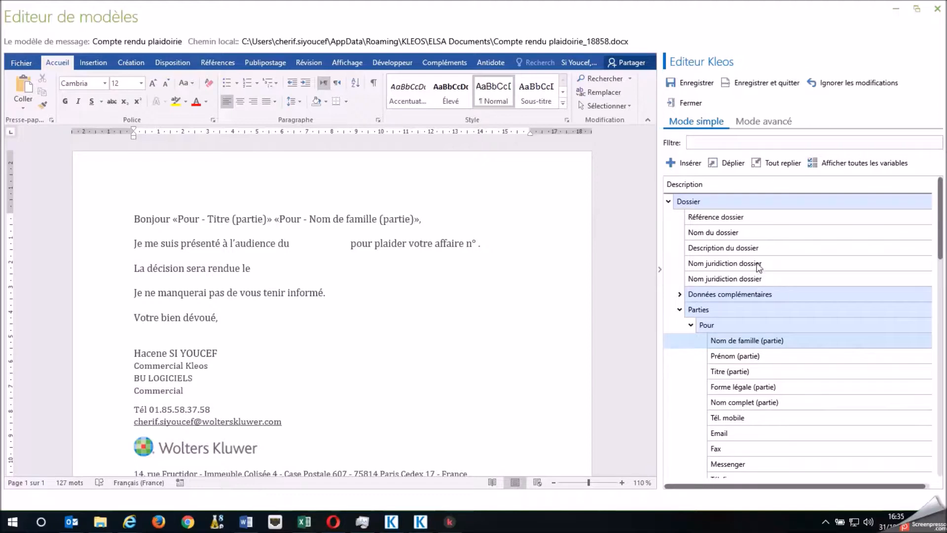
pyautogui.moveTo(707, 217); pyautogui.dragTo(478, 245)
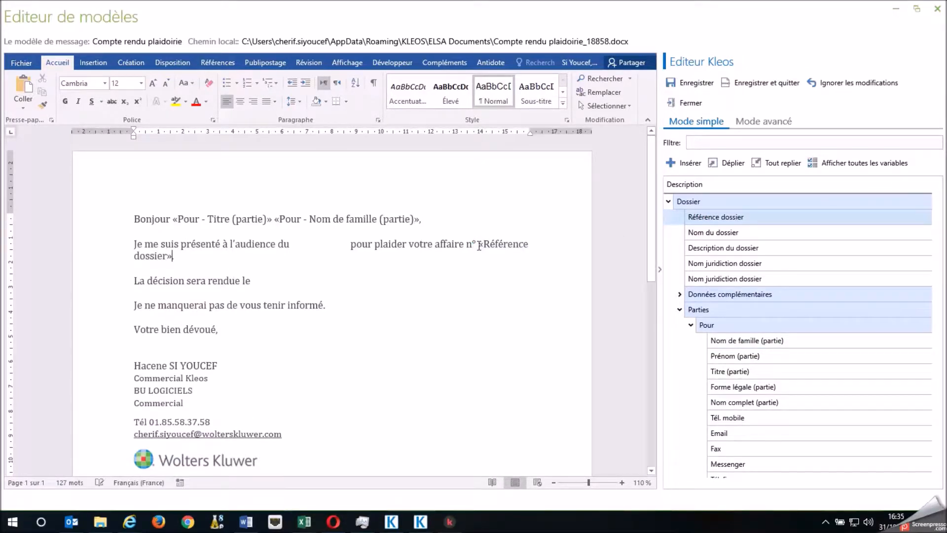
pyautogui.click(171, 257)
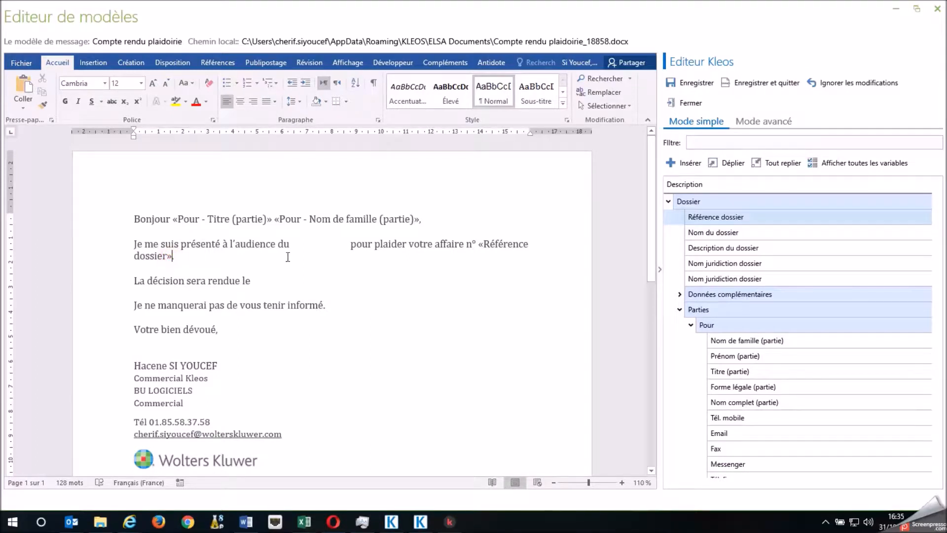
pyautogui.moveTo(721, 232); pyautogui.dragTo(175, 259)
pyautogui.click(322, 280)
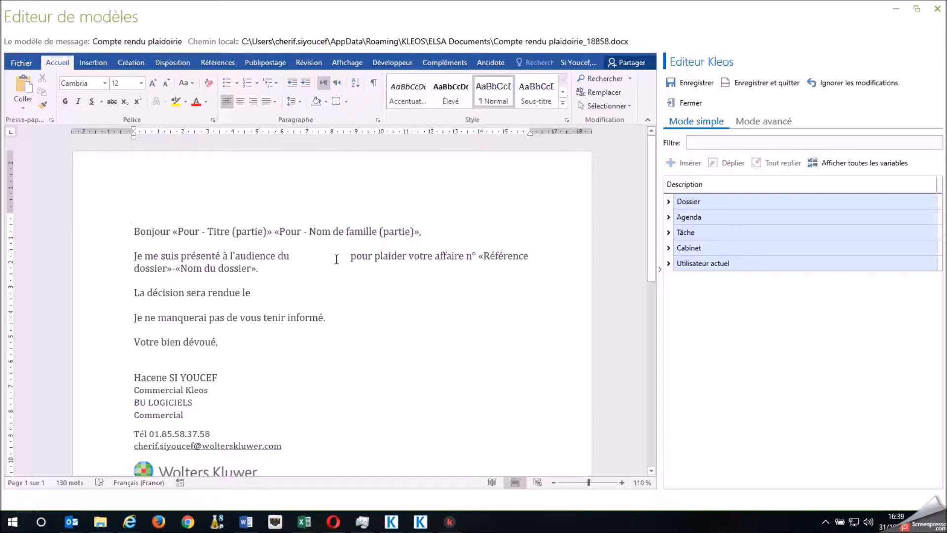
pyautogui.click(260, 293)
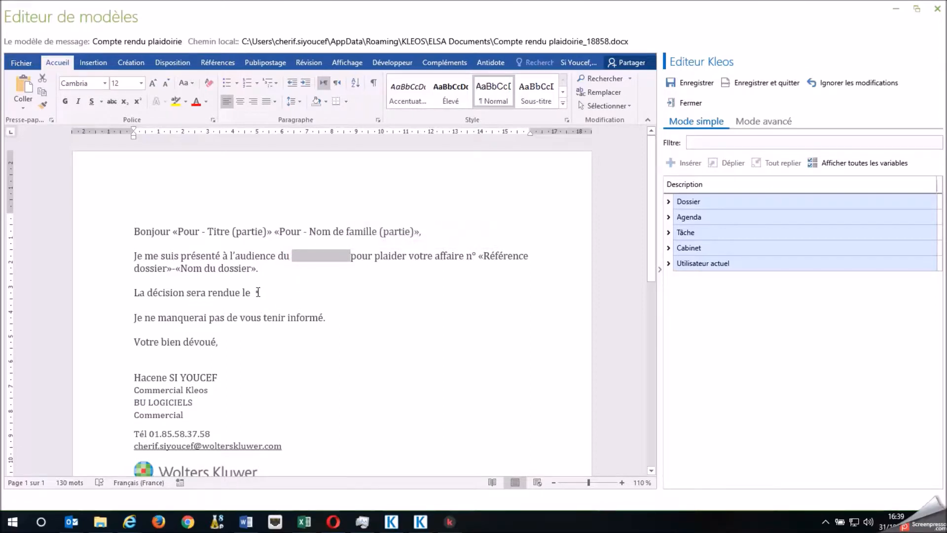
pyautogui.click(136, 215)
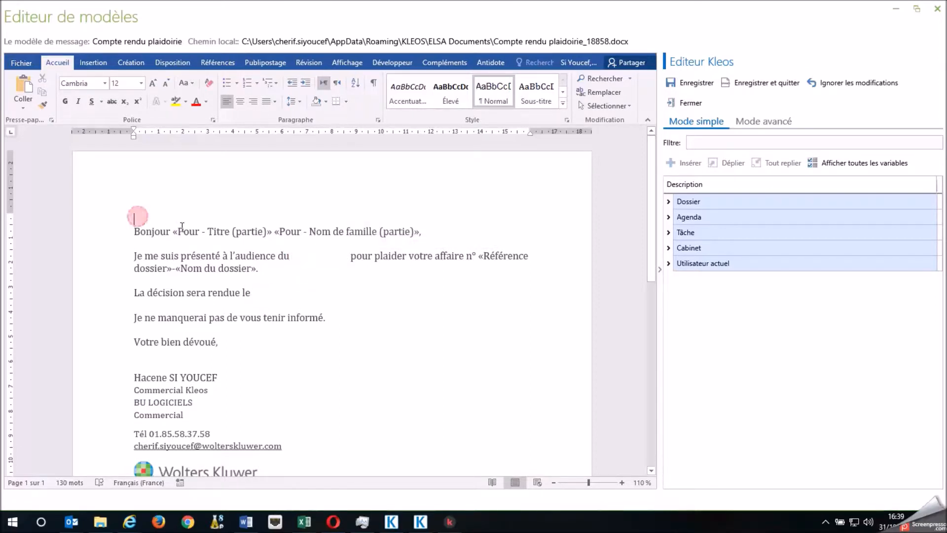
pyautogui.click(293, 255)
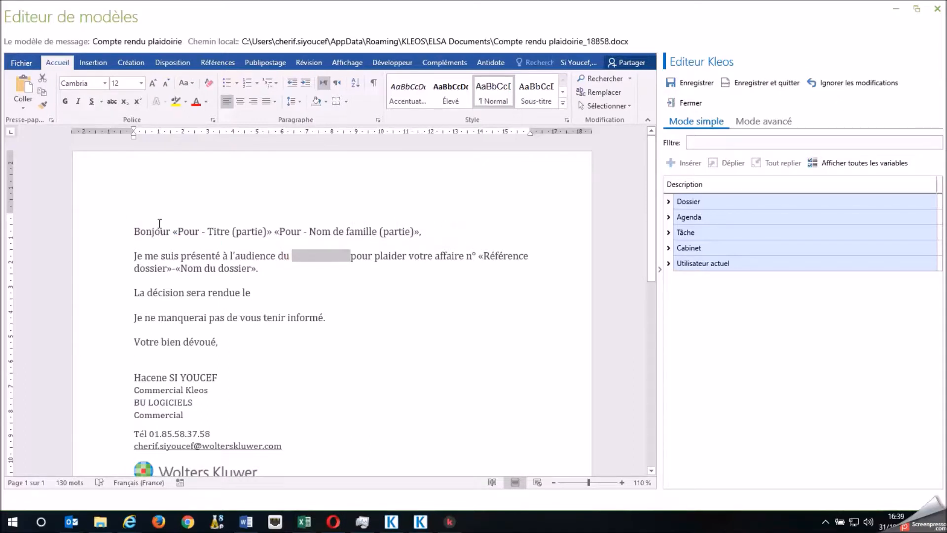
# Start a Demande de valeur command above the greeting, with value type Date and title "Date audience"
pyautogui.click(140, 219)
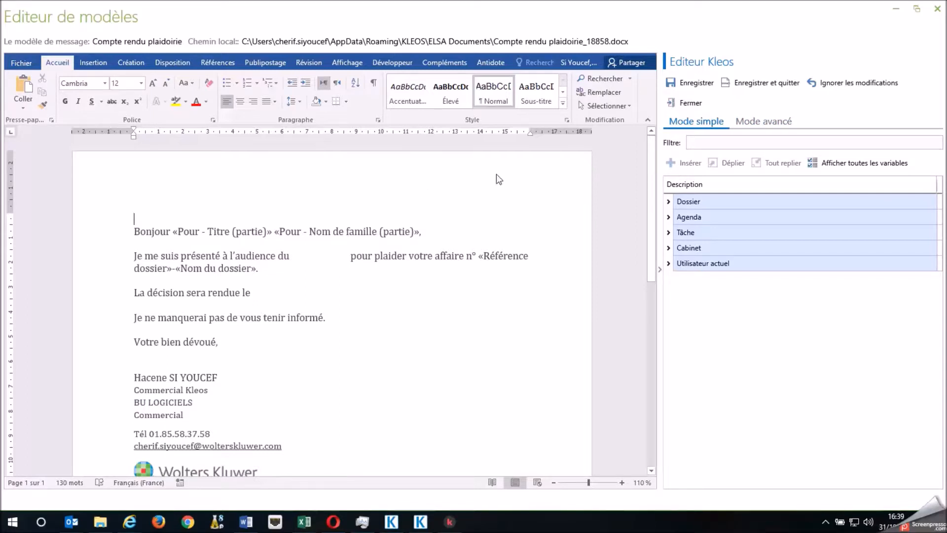
pyautogui.click(769, 123)
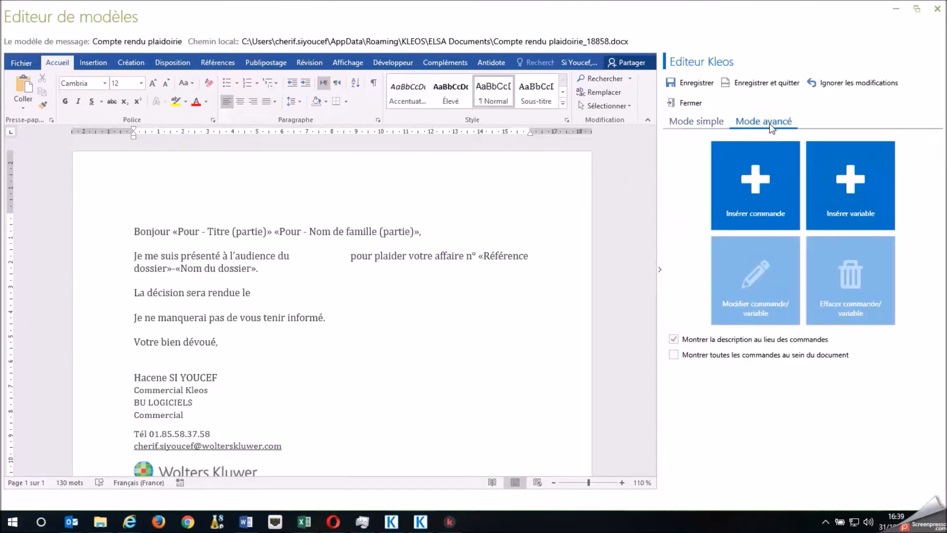
pyautogui.click(768, 204)
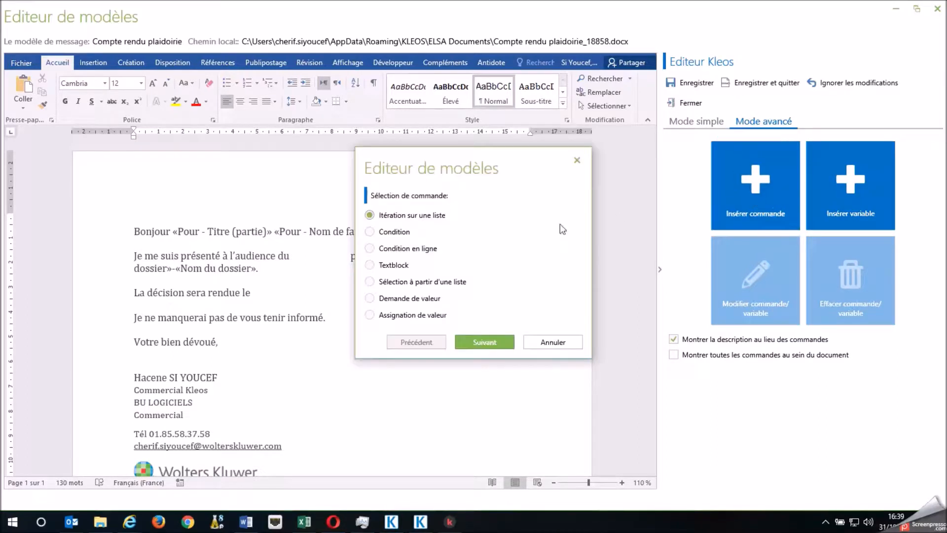
pyautogui.click(371, 299)
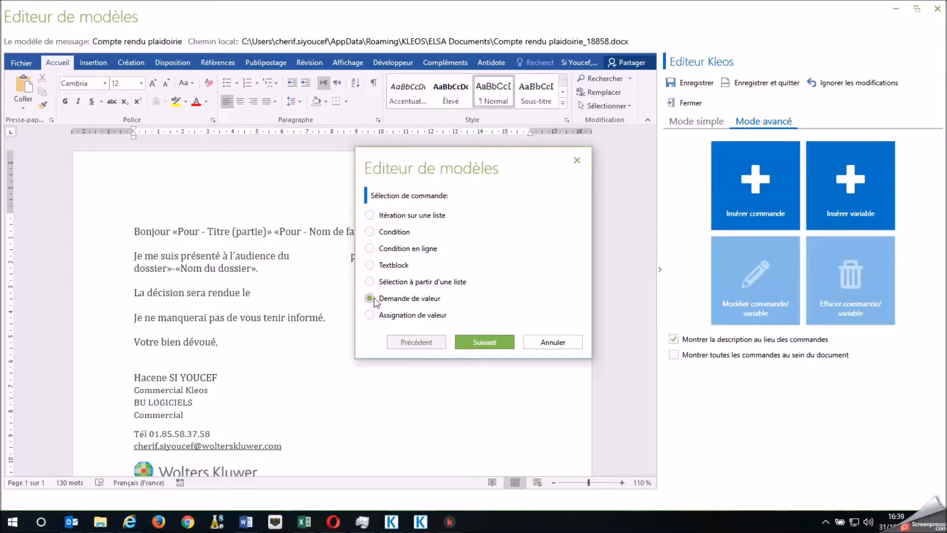
pyautogui.click(499, 341)
pyautogui.click(473, 193)
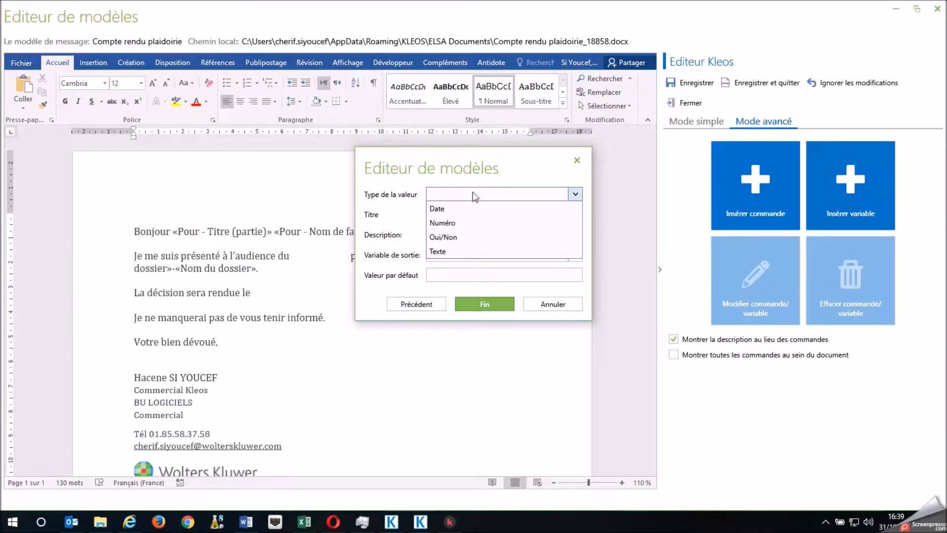
pyautogui.click(447, 210)
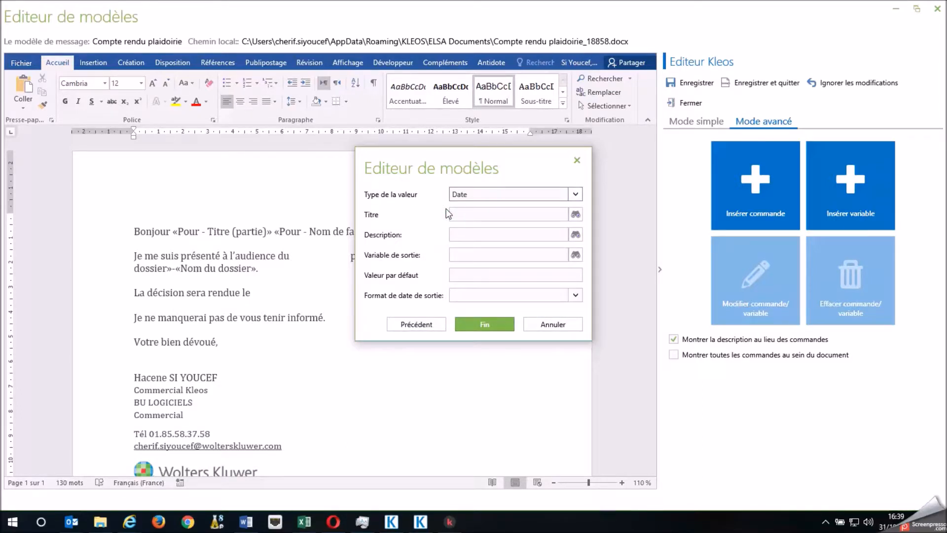
pyautogui.click(476, 215)
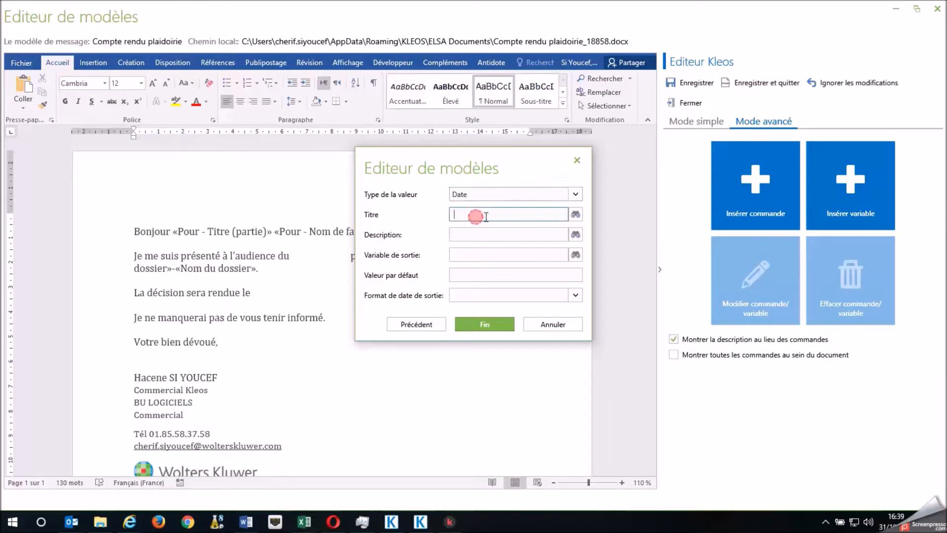
pyautogui.write('Date audience')
# Define DATE_AUD manually as the output variable of the hearing date request and insert the command
pyautogui.click(510, 235)
pyautogui.click(491, 254)
pyautogui.click(573, 255)
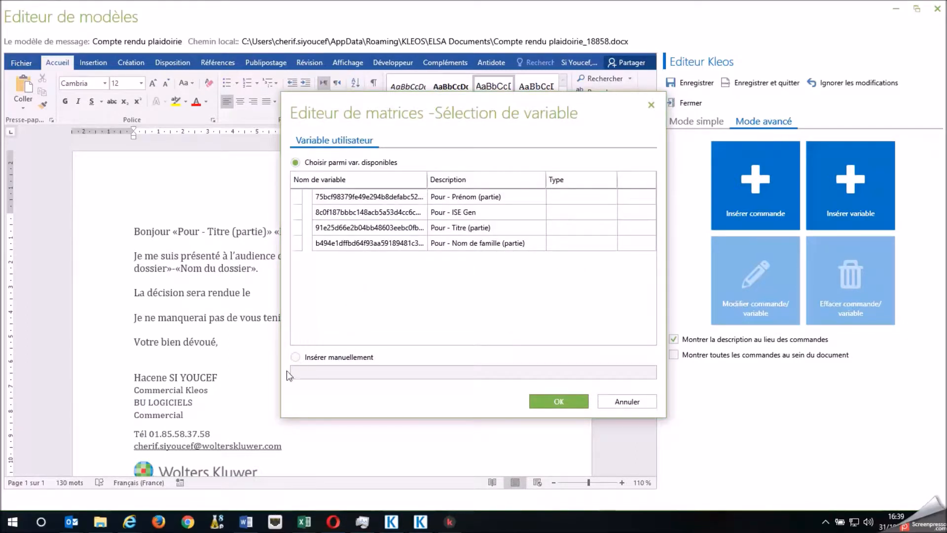
pyautogui.click(294, 357)
pyautogui.click(315, 374)
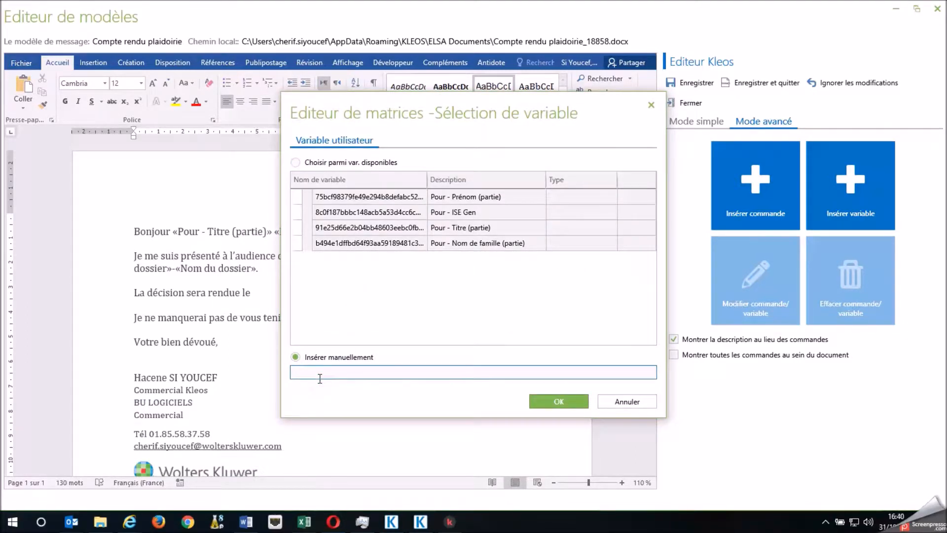
pyautogui.write('DATE6AUD')
pyautogui.click(311, 372)
pyautogui.press('Delete')
pyautogui.write('_')
pyautogui.click(545, 400)
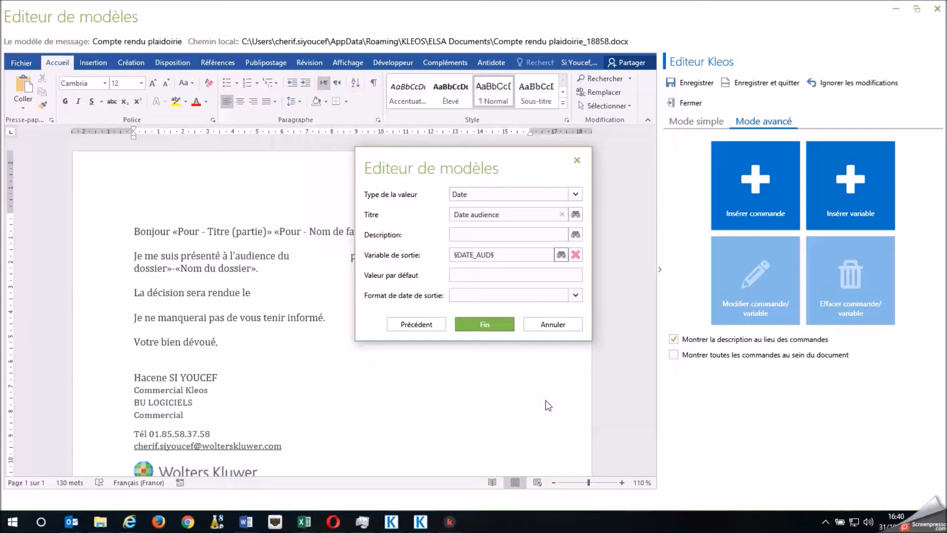
pyautogui.click(484, 324)
pyautogui.click(377, 219)
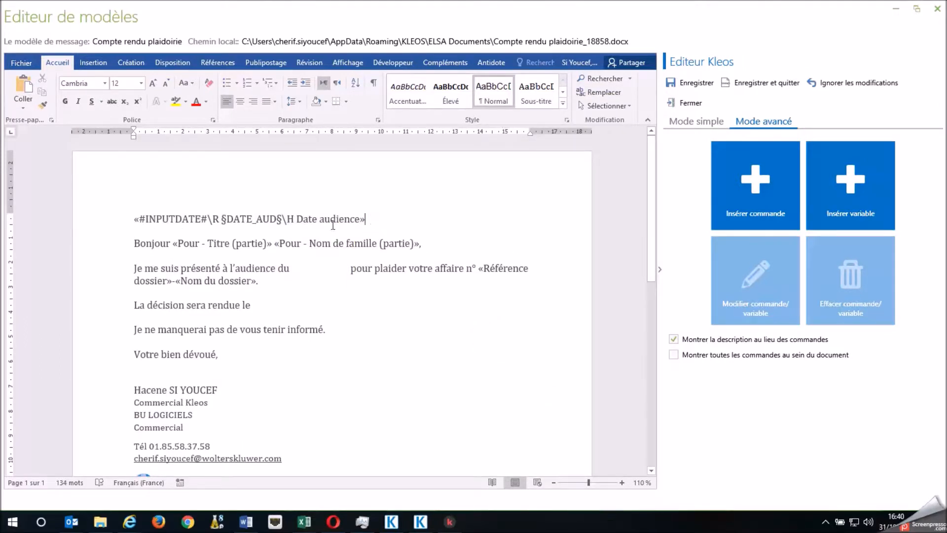
# Insert the DATE_AUD user variable after "l'audience du" and remove the surplus blank space before "pour plaider"
pyautogui.click(294, 269)
pyautogui.click(293, 271)
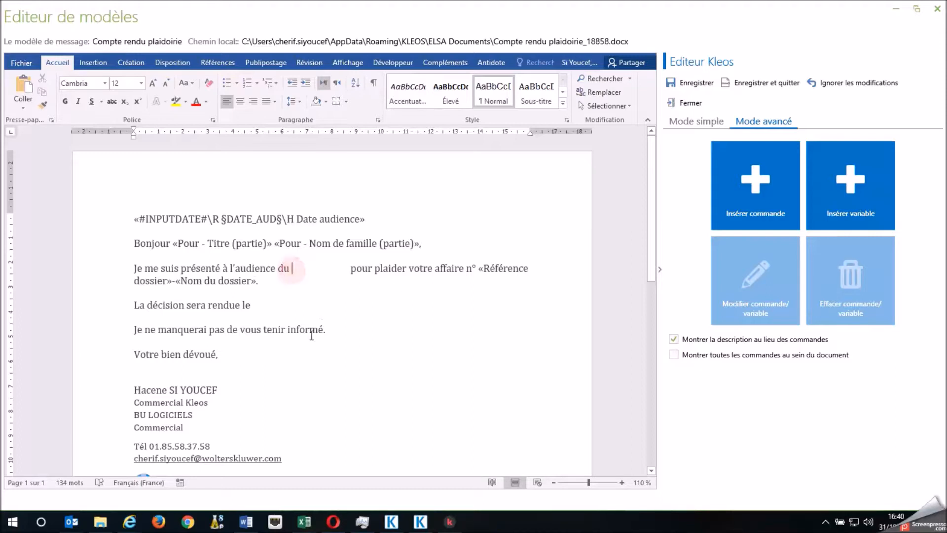
pyautogui.click(858, 211)
pyautogui.click(581, 247)
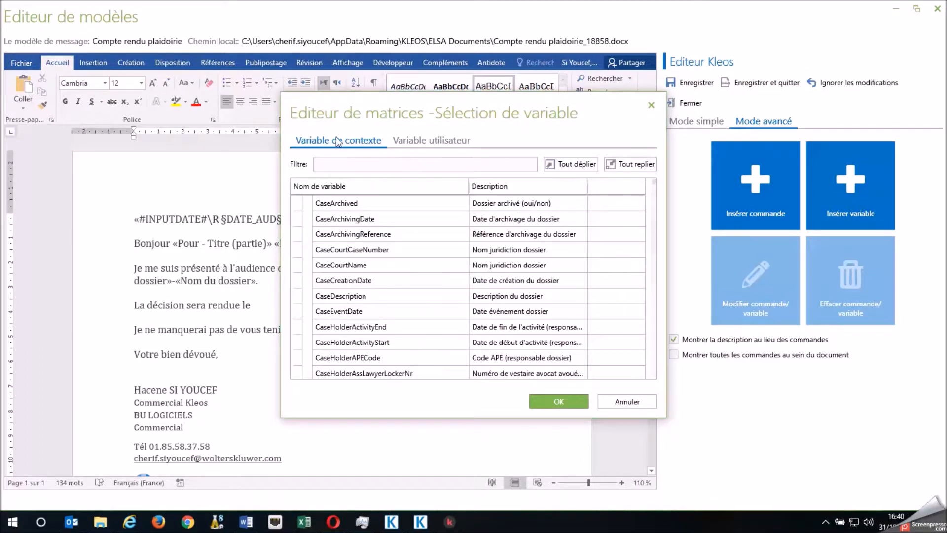
pyautogui.click(423, 142)
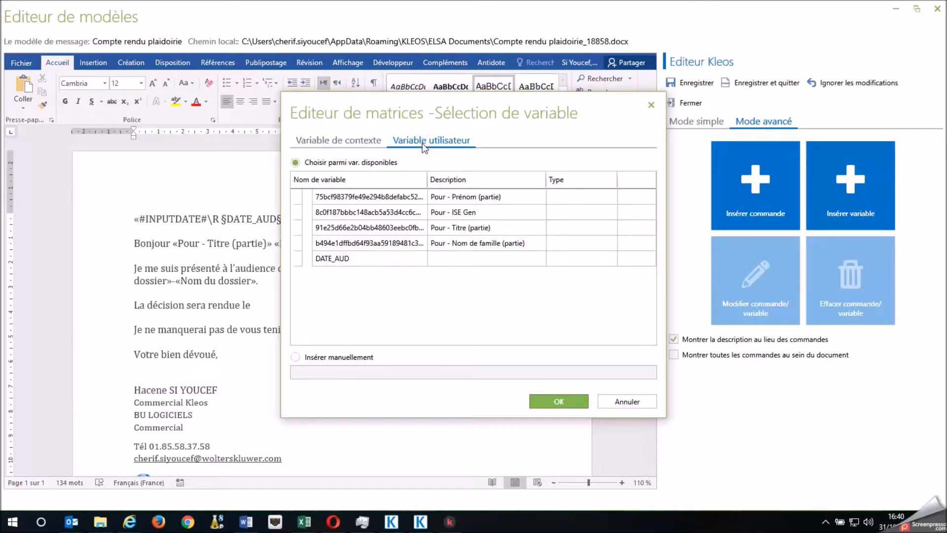
pyautogui.click(338, 259)
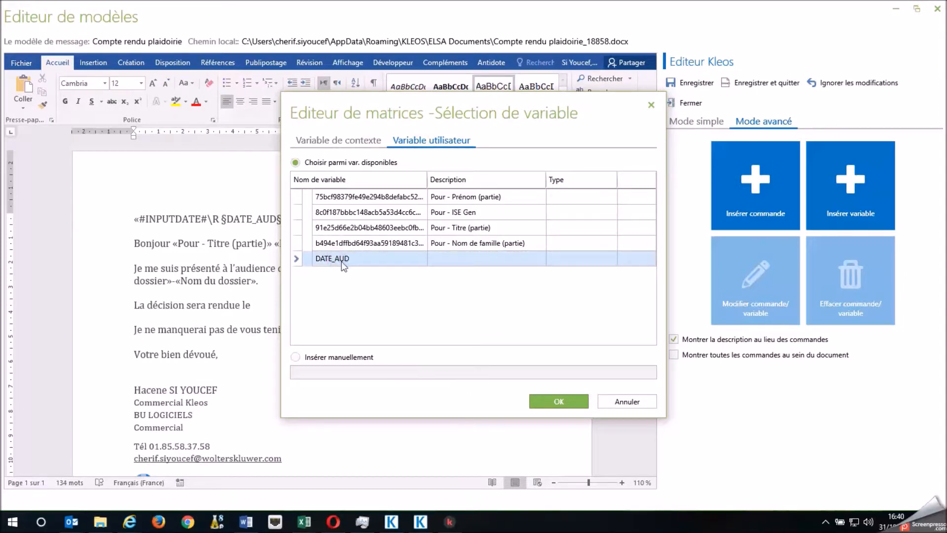
pyautogui.click(565, 402)
pyautogui.click(494, 296)
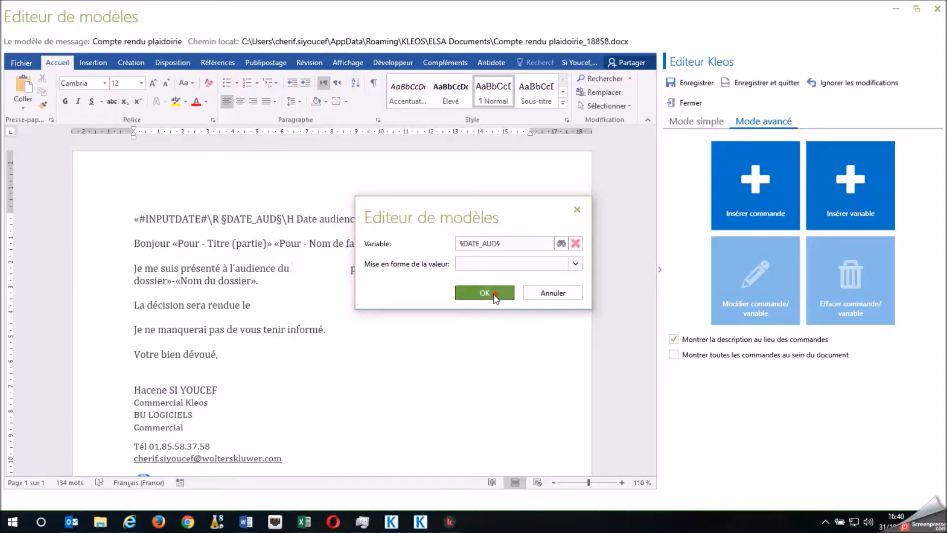
pyautogui.moveTo(364, 269); pyautogui.dragTo(406, 269)
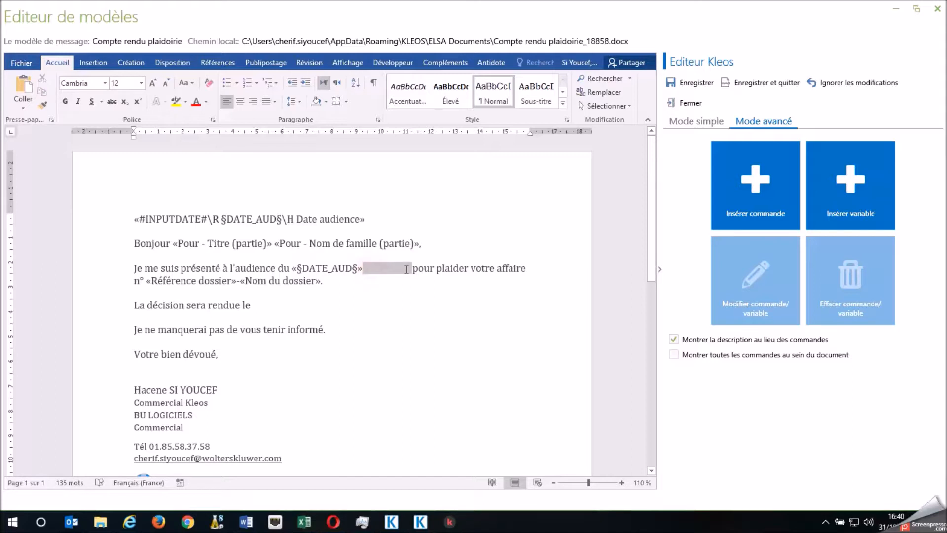
pyautogui.press('Delete')
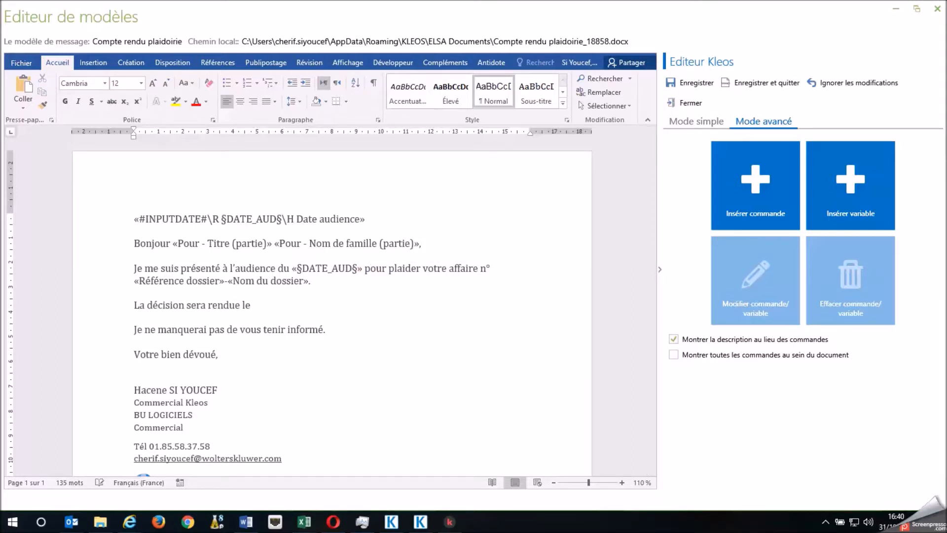
# Start a second Demande de valeur command on a new line below the first, with type Date and title "Date décision"
pyautogui.click(257, 308)
pyautogui.click(378, 222)
pyautogui.press('Return')
pyautogui.click(782, 204)
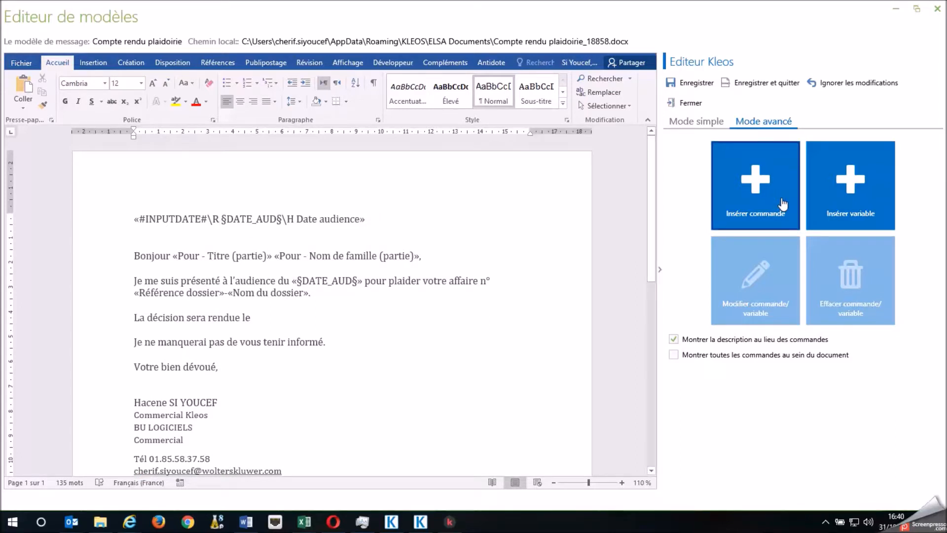
pyautogui.click(417, 299)
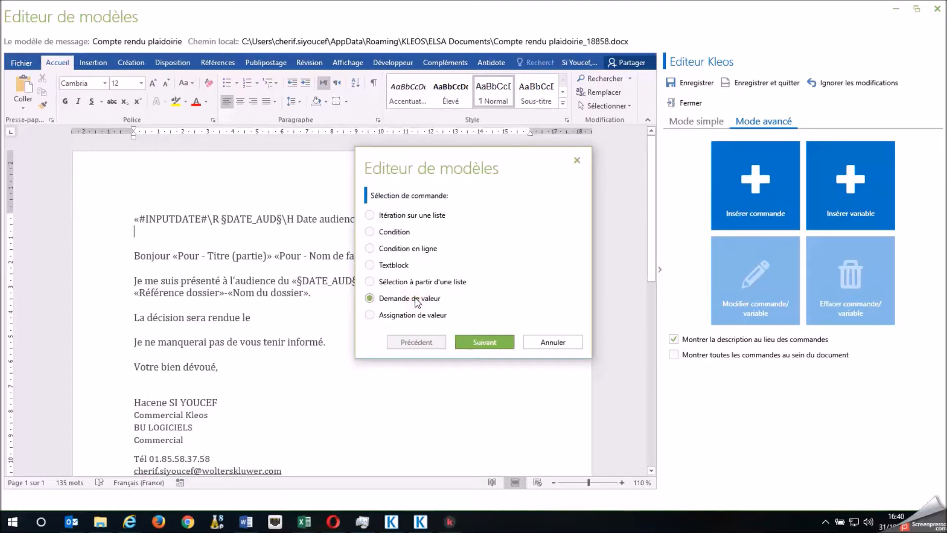
pyautogui.click(492, 345)
pyautogui.click(575, 194)
pyautogui.click(439, 209)
pyautogui.click(472, 214)
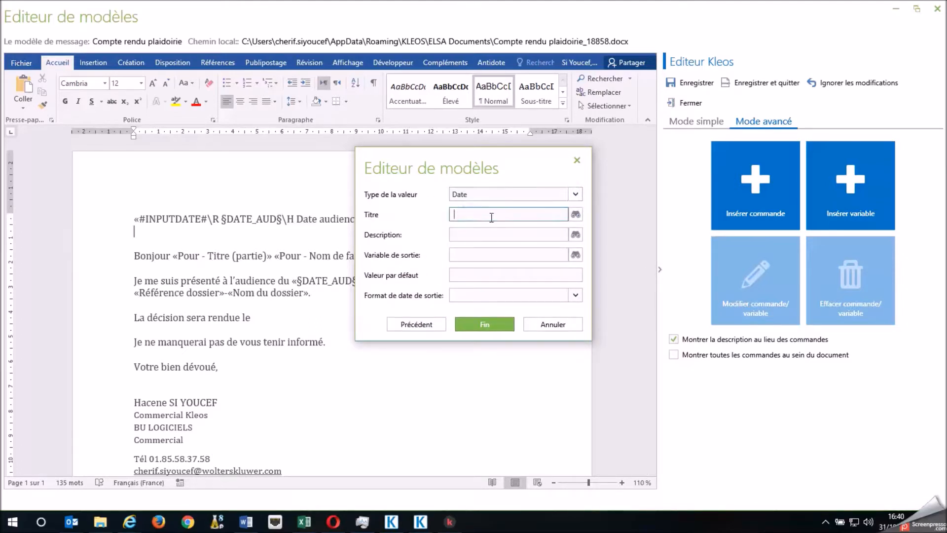
pyautogui.write('Date décision')
# Define DATE_DEC manually as the output variable of the decision date request and insert the command
pyautogui.click(559, 255)
pyautogui.click(576, 258)
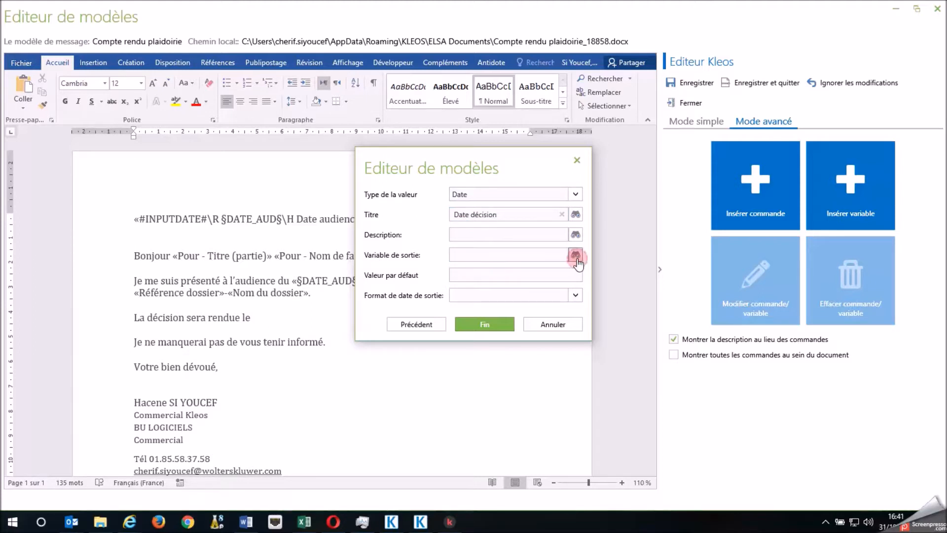
pyautogui.click(296, 357)
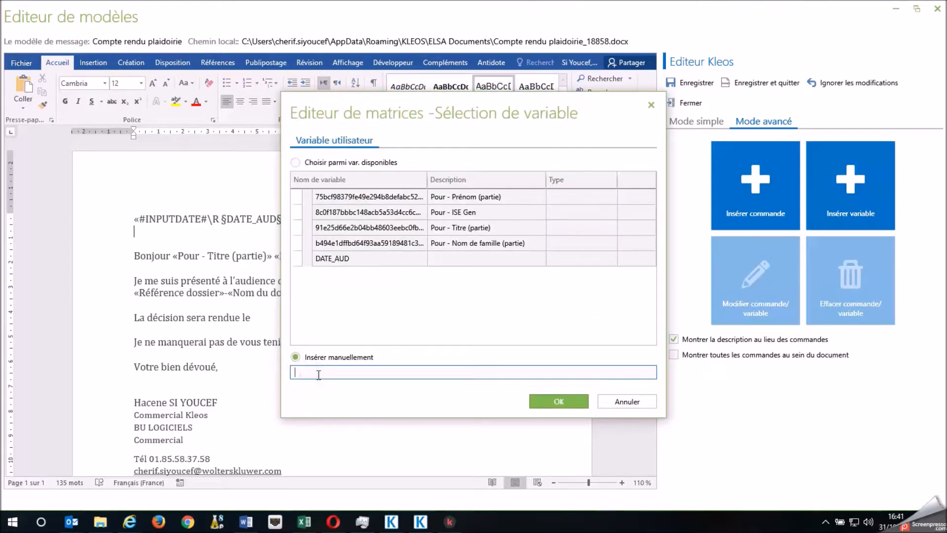
pyautogui.write('DATE')
pyautogui.click(542, 401)
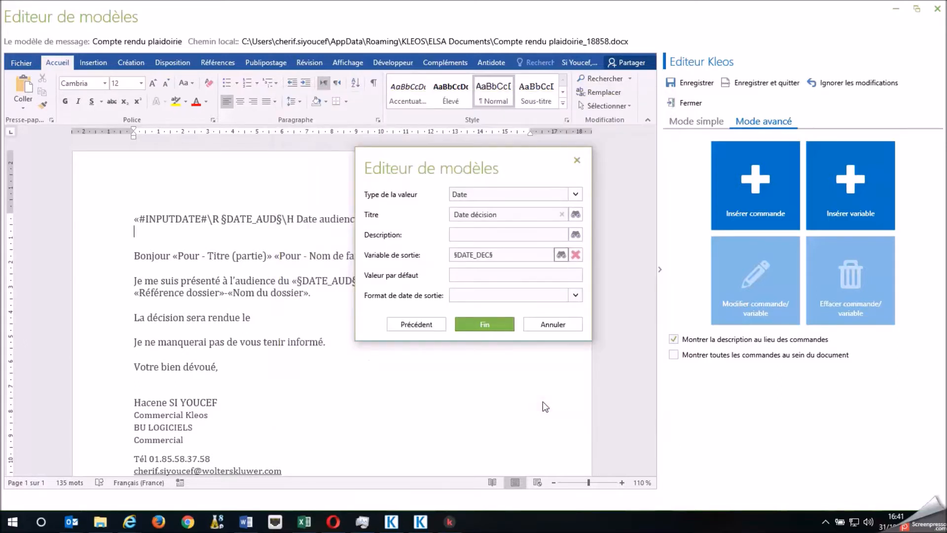
pyautogui.click(493, 324)
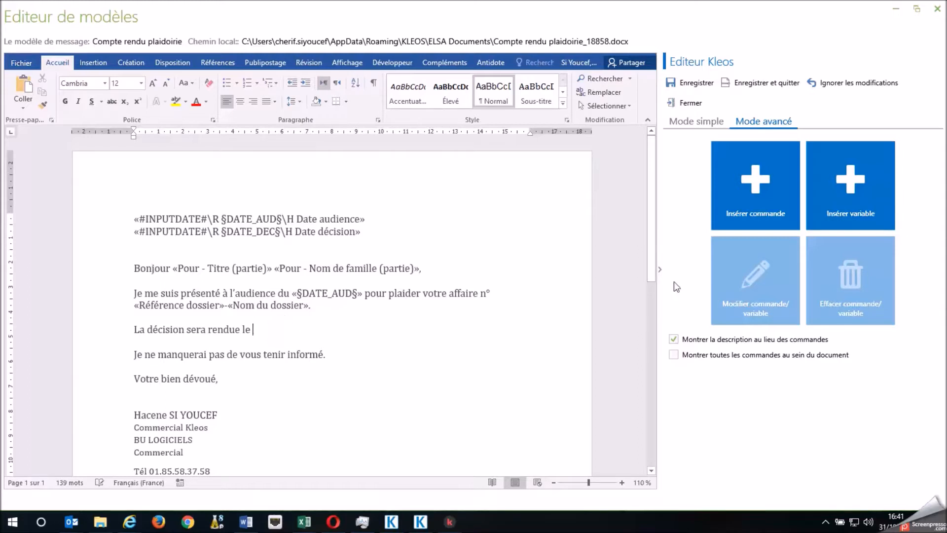
# Insert the DATE_DEC user variable after "La décision sera rendue le"
pyautogui.click(869, 201)
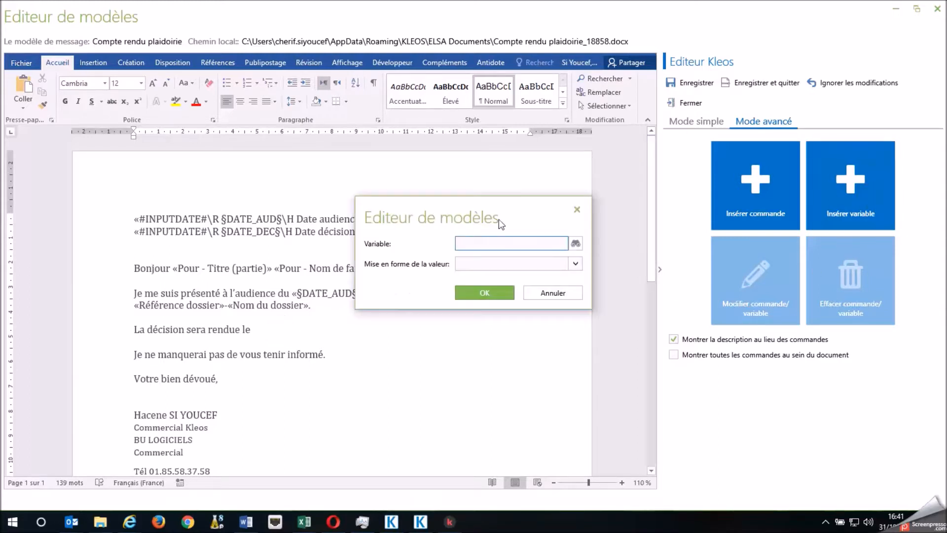
pyautogui.click(575, 244)
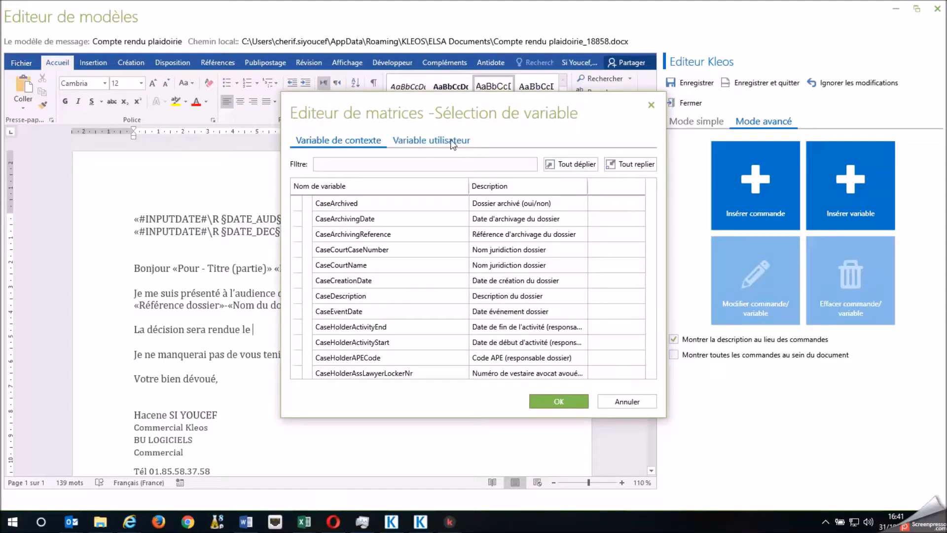
pyautogui.click(452, 142)
pyautogui.click(328, 274)
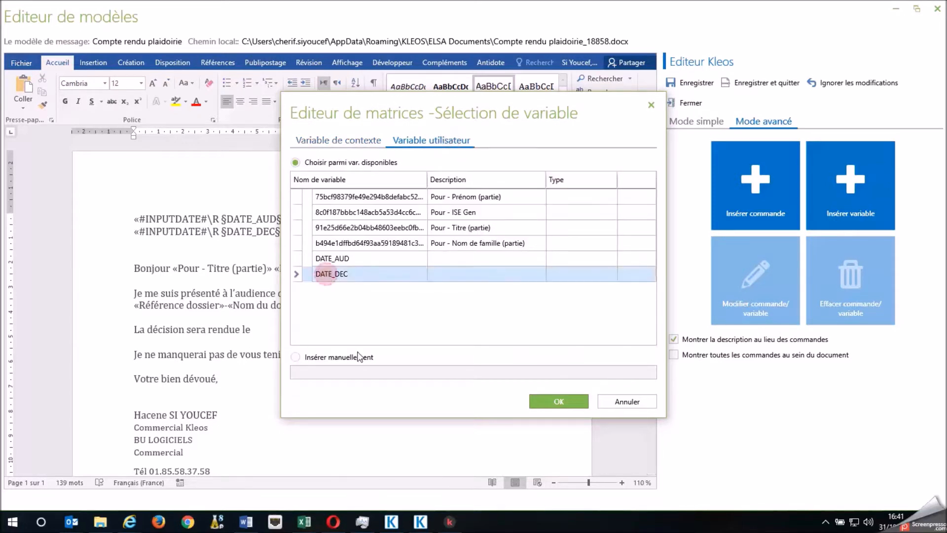
pyautogui.click(553, 401)
pyautogui.click(493, 293)
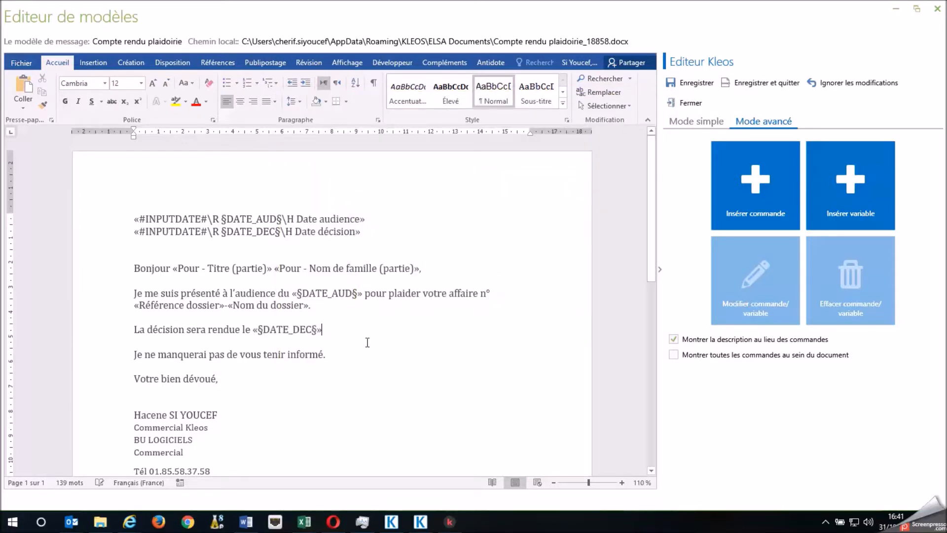
# Delete the extra blank line between the date request commands and the greeting
pyautogui.click(300, 252)
pyautogui.press('BackSpace')
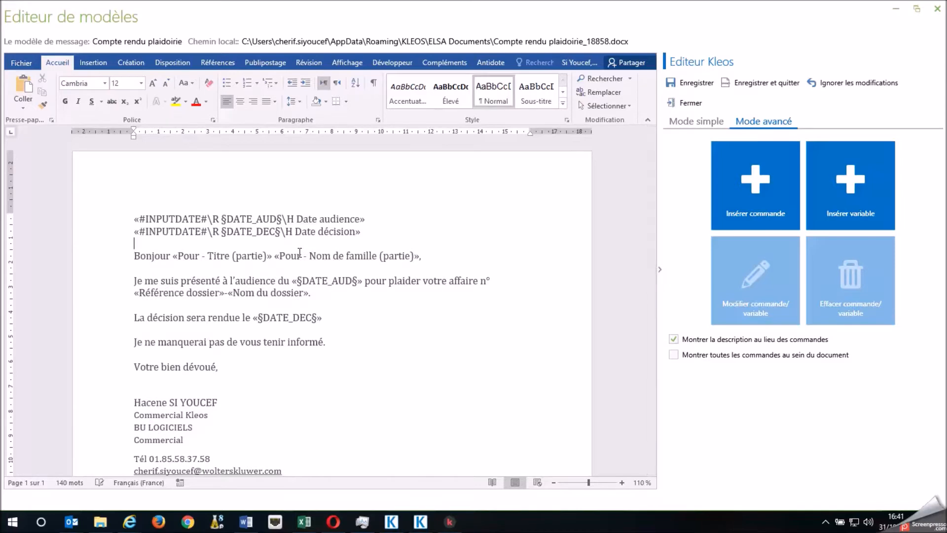
pyautogui.click(325, 365)
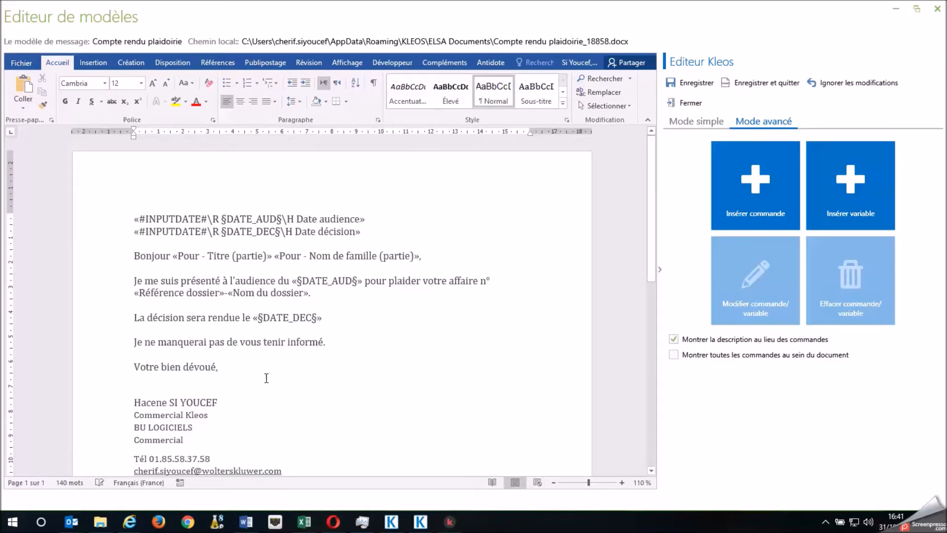
# Save the Compte rendu plaidoirie template and close the template editor
pyautogui.click(779, 83)
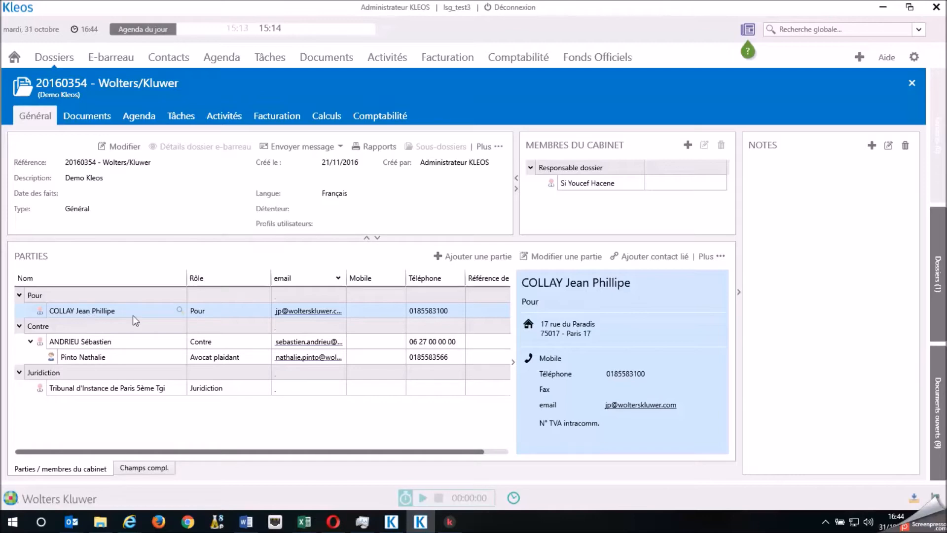
# Create a new email in the Wolters/Kluwer case's documents from the Compte rendu plaidoirie template in the DEMO Matrice folder
pyautogui.click(94, 117)
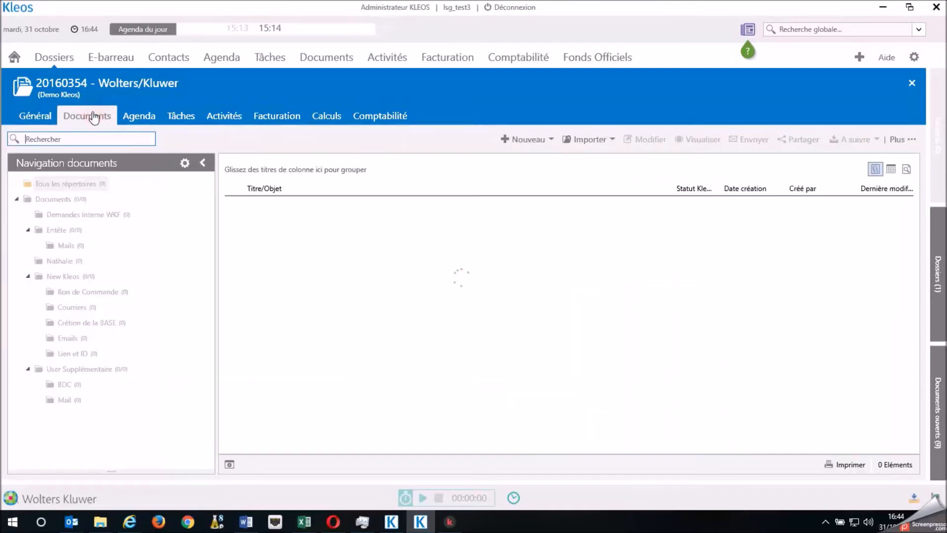
pyautogui.click(531, 140)
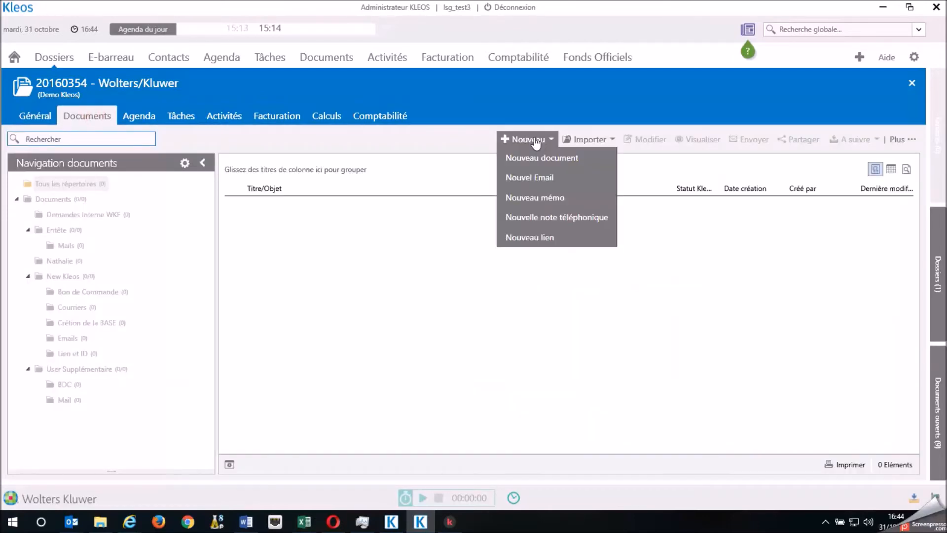
pyautogui.click(551, 183)
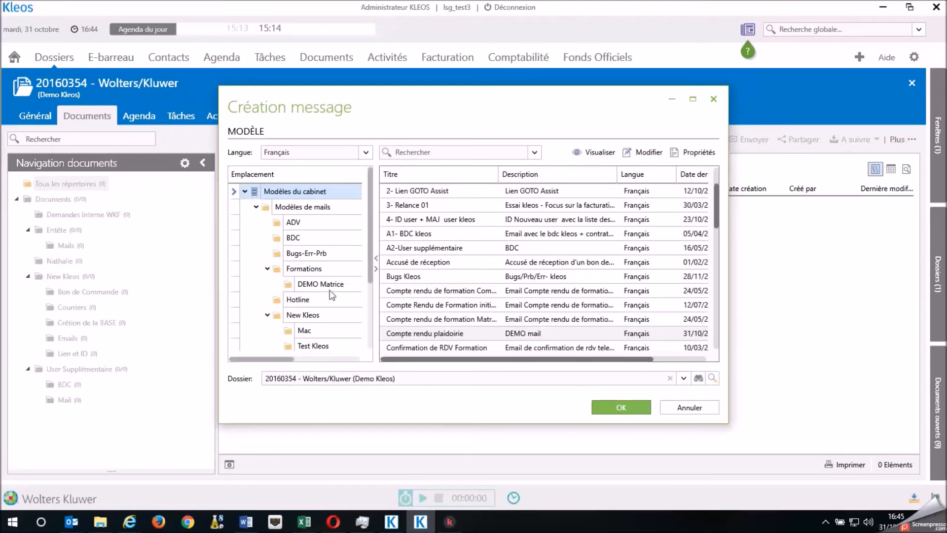
pyautogui.scroll(-3, 318, 256)
pyautogui.click(320, 227)
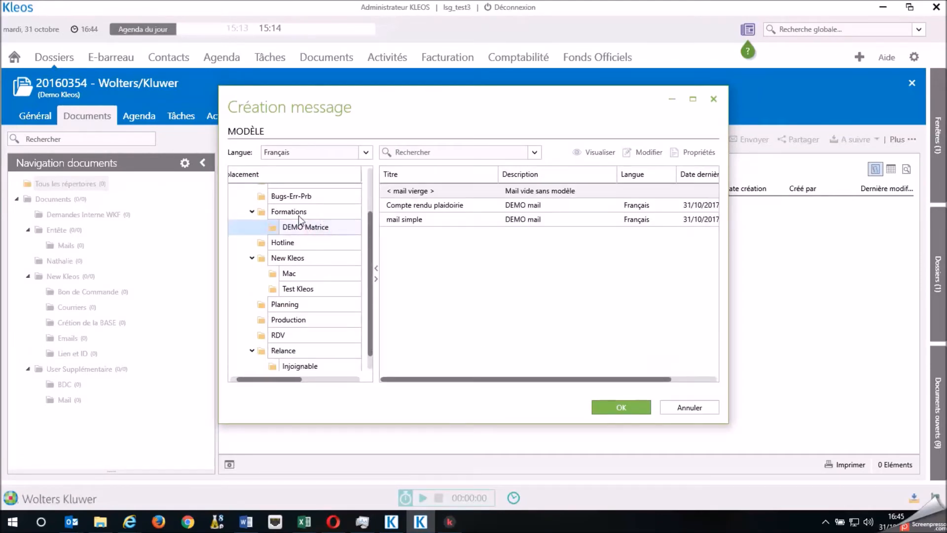
pyautogui.click(446, 207)
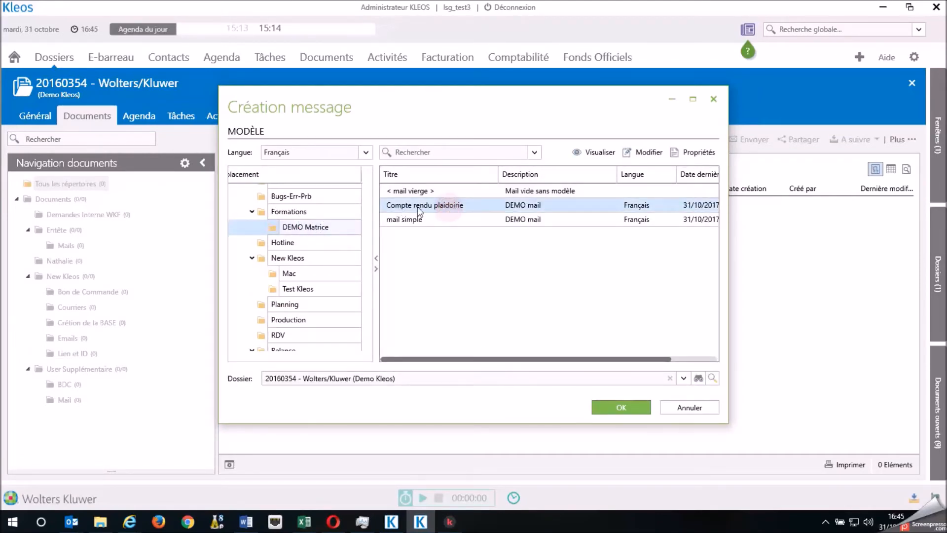
pyautogui.click(615, 406)
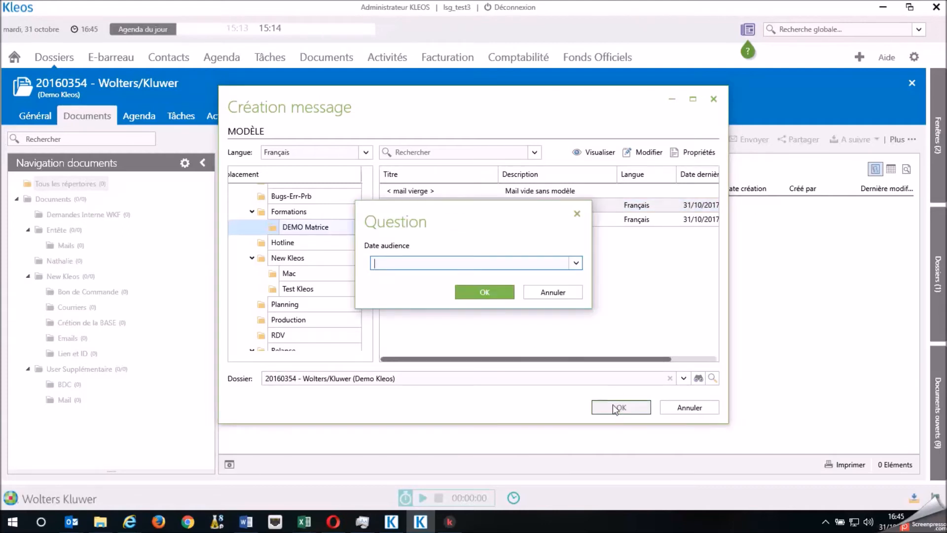
# Answer the date requests with 31/10/2017 for Date audience and 11/11/2017 for Date décision to generate the message
pyautogui.click(400, 262)
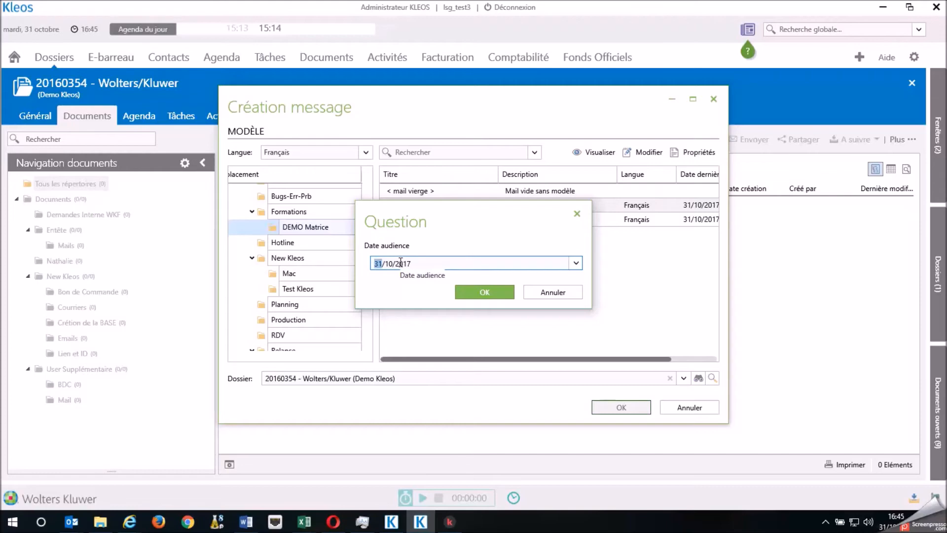
pyautogui.click(485, 293)
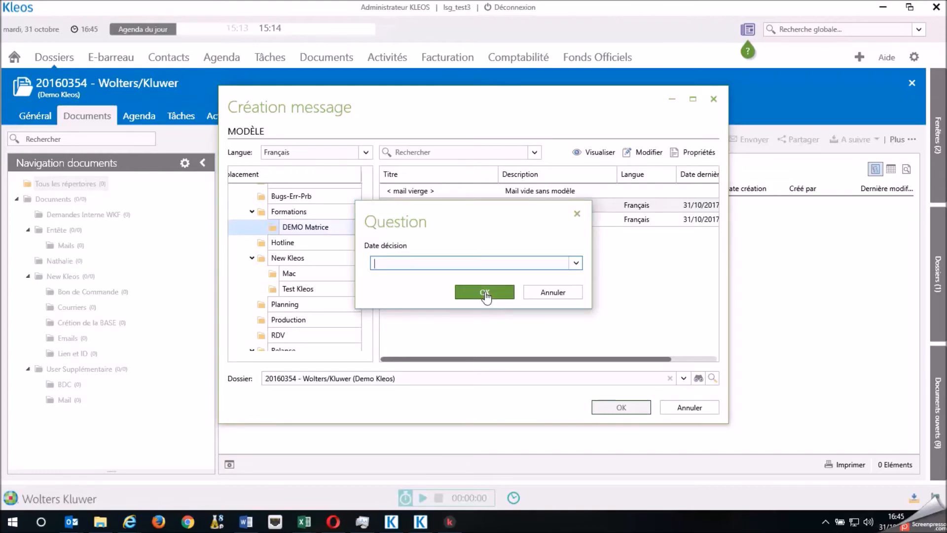
pyautogui.click(413, 261)
pyautogui.write('1110')
pyautogui.click(484, 292)
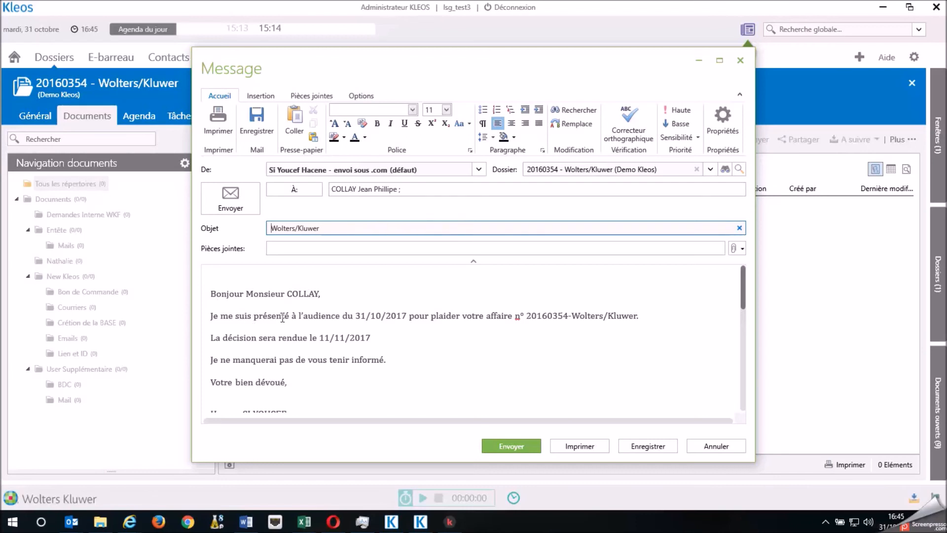
# Examine the hearing date and the case reference and name merged into the generated message body
pyautogui.click(403, 314)
pyautogui.moveTo(530, 316); pyautogui.dragTo(619, 315)
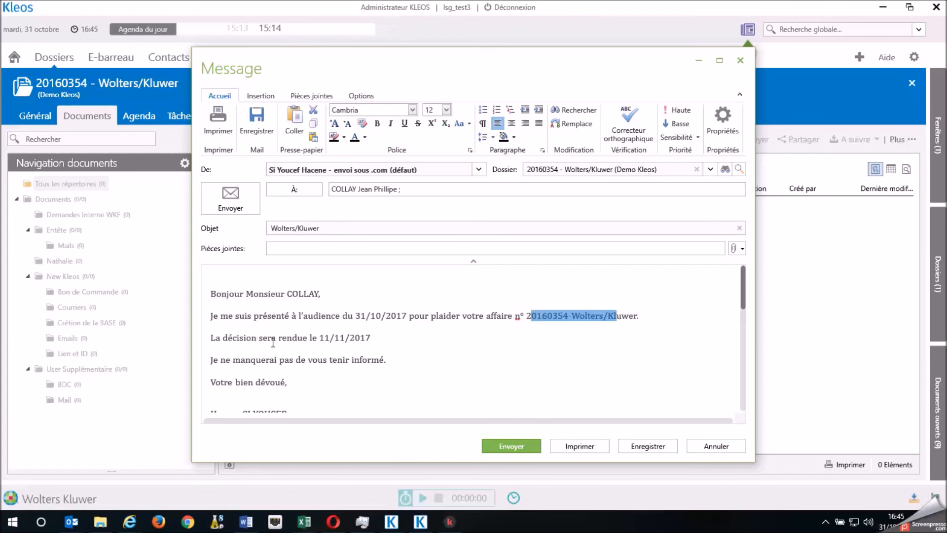